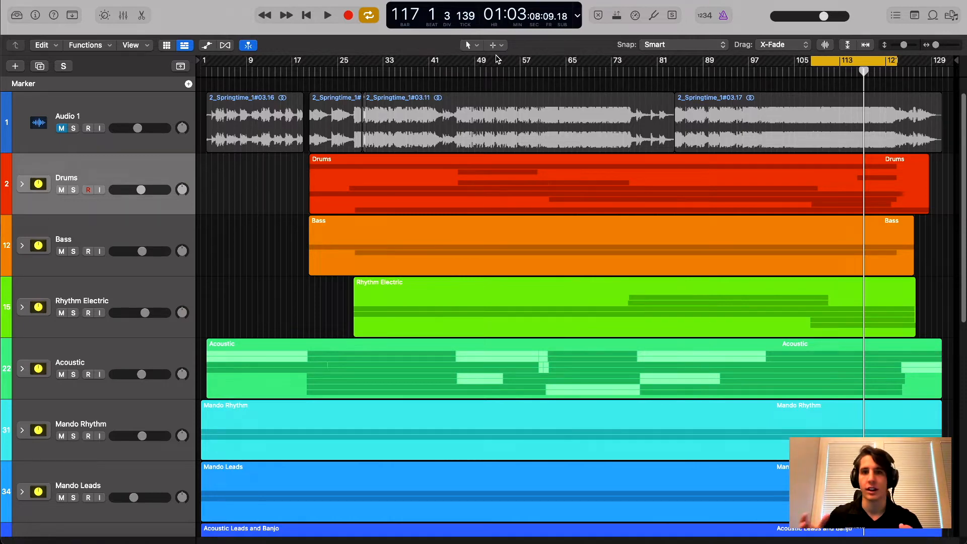
Step: Expand the Drums stack, display the mixer and add a Bus 25 send to the Drums channel
left_click(22, 184)
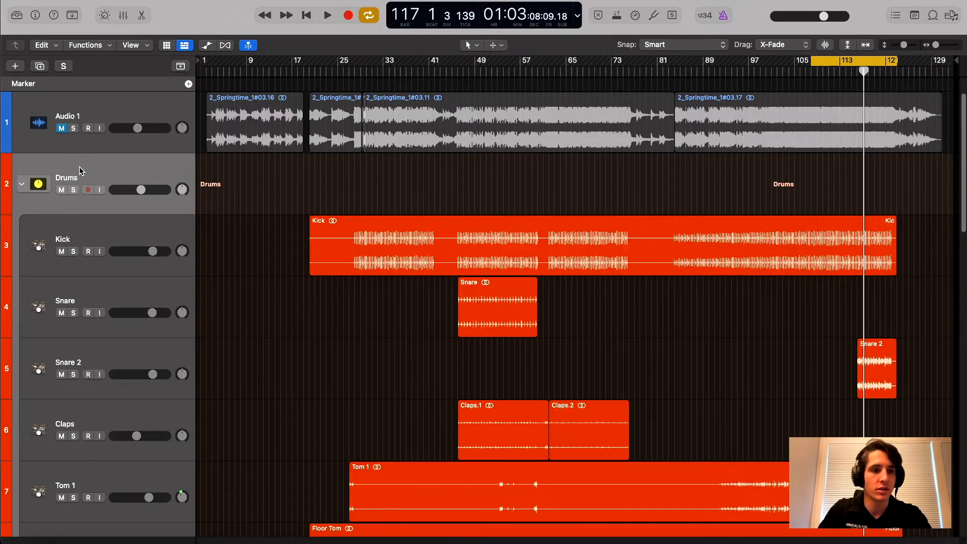
left_click(123, 15)
scroll(116, 322, "down", 2)
left_click(105, 301)
mouse_move(151, 316)
left_click(233, 366)
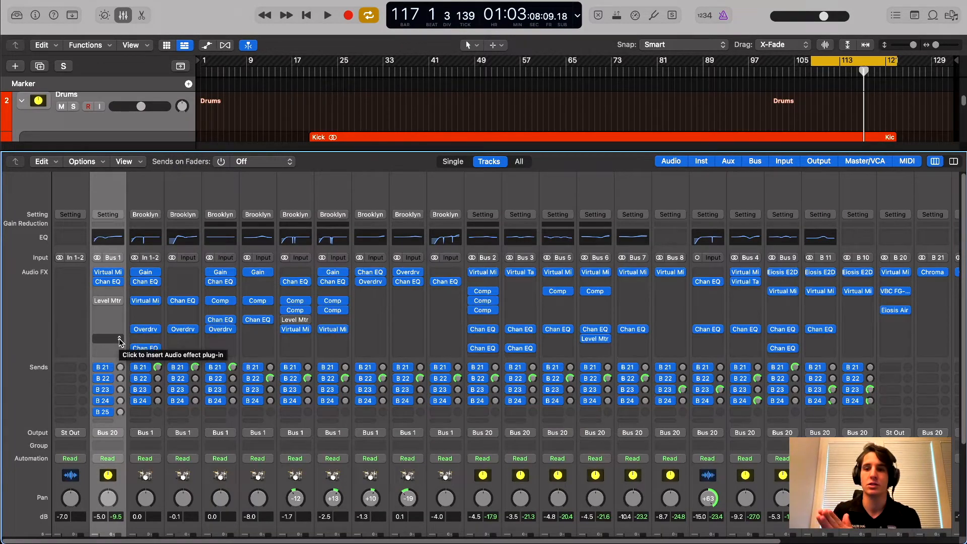
Step: Insert the ChromaVerb reverb as the first audio effect on the Drum Room aux channel
scroll(119, 338, "down", 5)
scroll(119, 338, "right", 5)
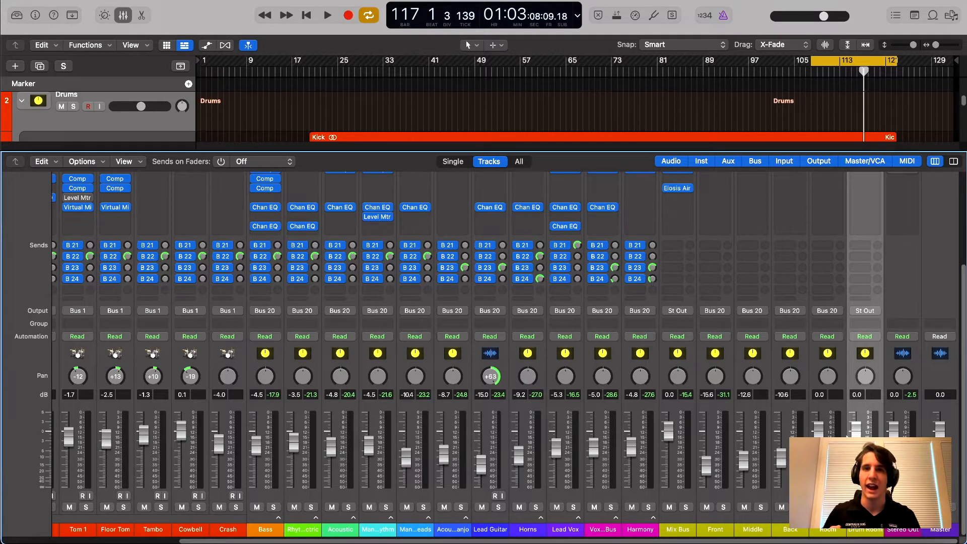
scroll(863, 275, "up", 5)
left_click(865, 272)
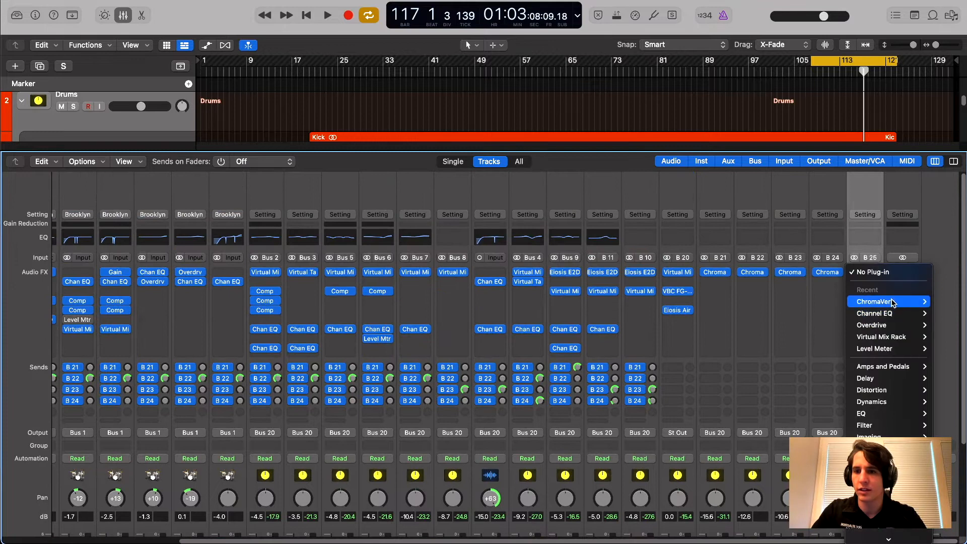
mouse_move(856, 302)
left_click(818, 302)
left_click_drag(655, 108, 494, 41)
Step: Load the Studio A room preset in the Drum Room's ChromaVerb and start playback with the Drums stack soloed
left_click(252, 56)
mouse_move(264, 337)
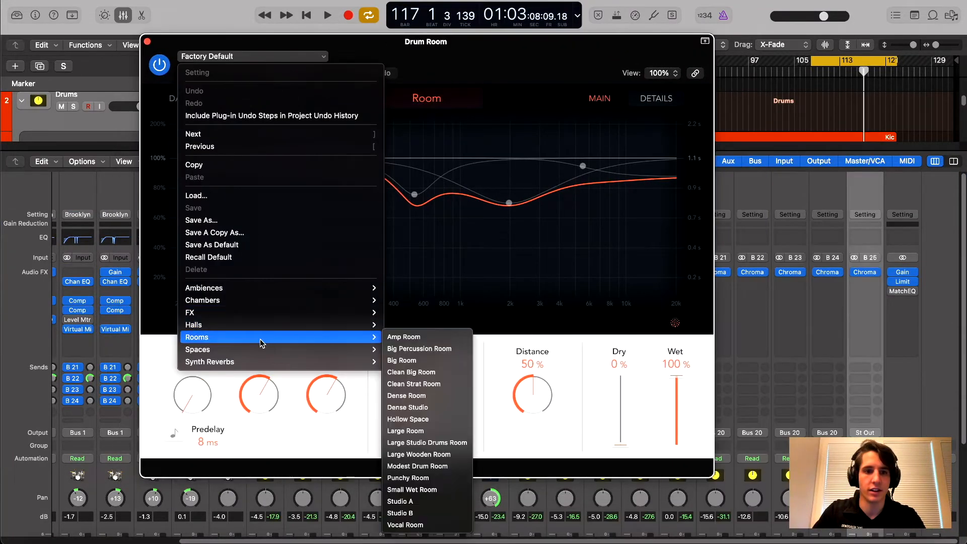
left_click(434, 501)
mouse_move(501, 81)
left_mouse_down()
mouse_move(626, 201)
mouse_move(483, 107)
mouse_move(501, 104)
mouse_move(493, 80)
left_mouse_up()
key("space")
scroll(873, 347, "up", 5)
Step: Audition the Studio B and Vocal Room presets on the Drum Room reverb during playback
left_click(244, 64)
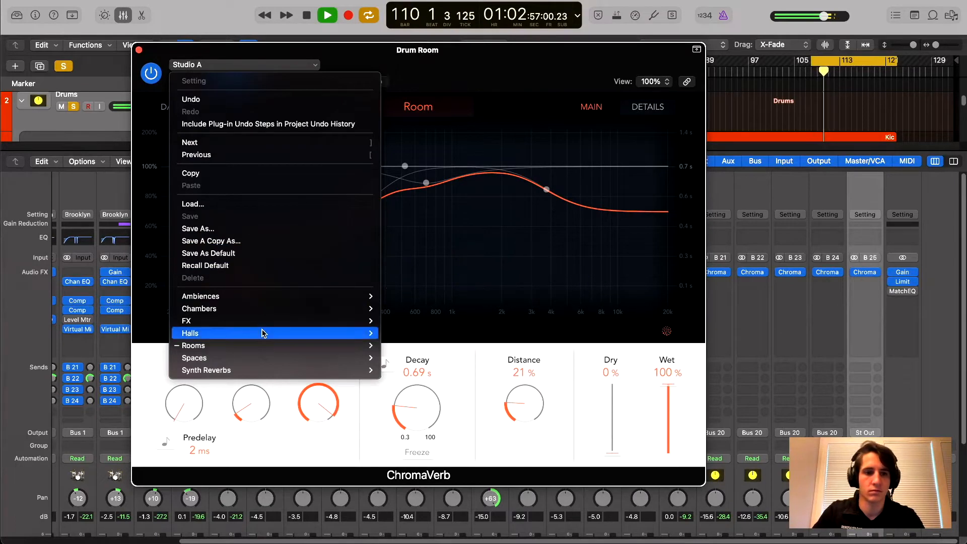
mouse_move(327, 346)
left_click(405, 521)
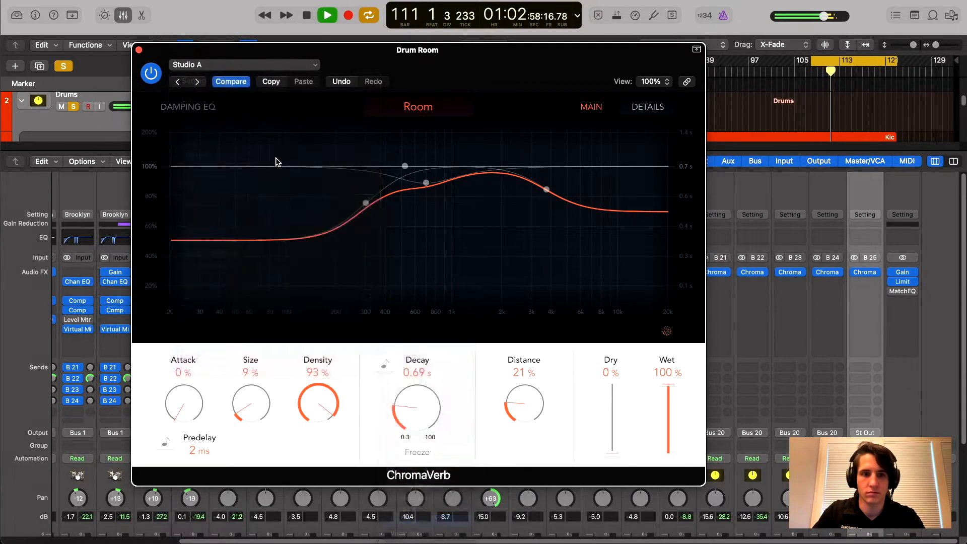
left_click(196, 65)
mouse_move(302, 345)
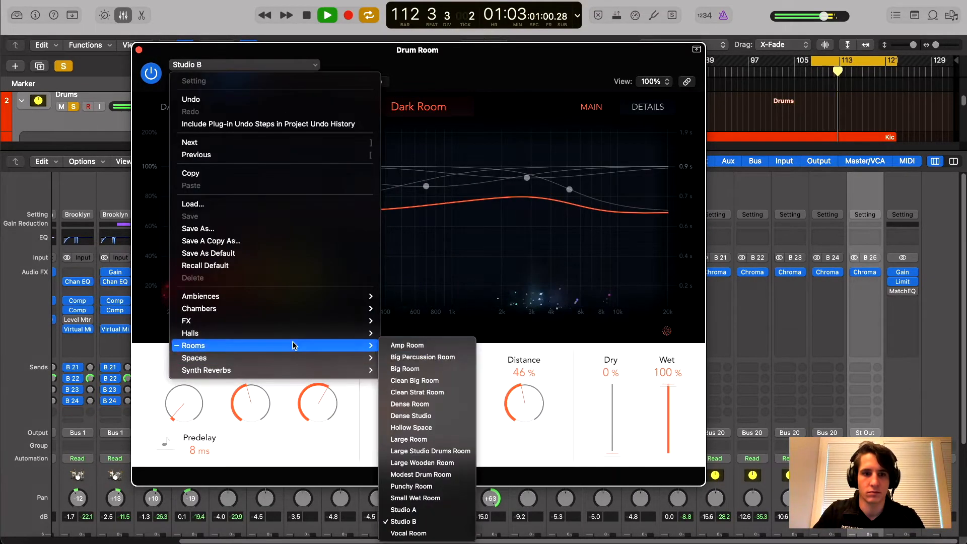
left_click(409, 533)
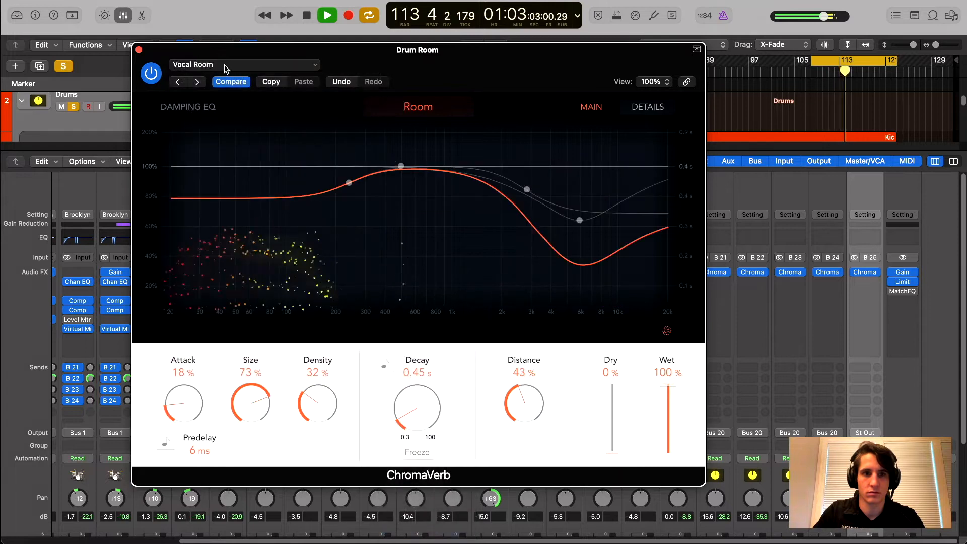
Step: Audition the Hollow Space and Big Percussion Room presets on the drum reverb
left_click(216, 65)
mouse_move(331, 348)
left_click(412, 427)
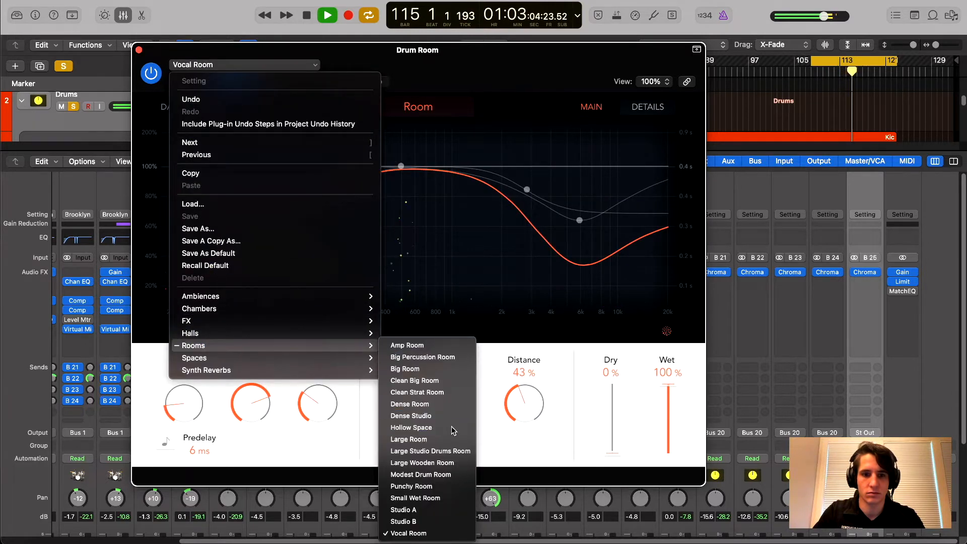
left_click(237, 65)
mouse_move(308, 344)
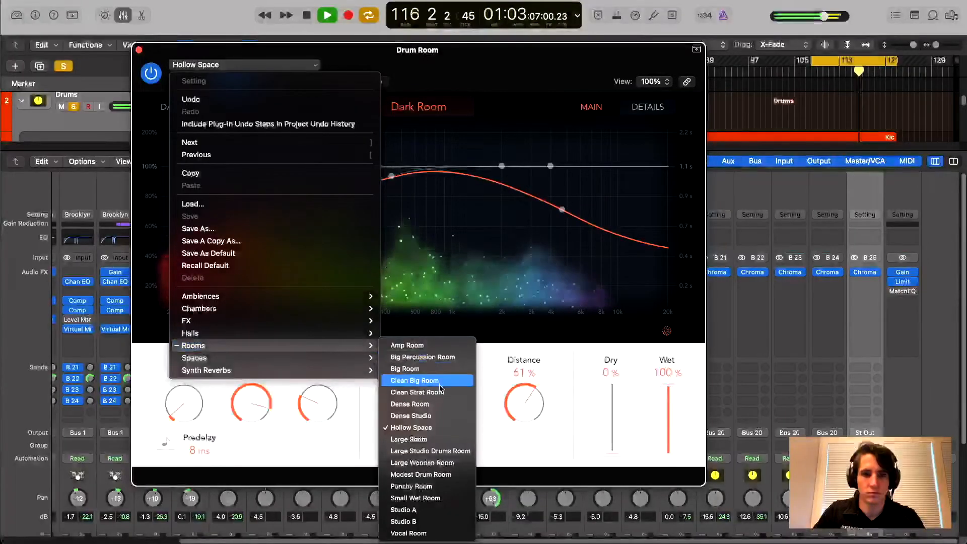
left_click(451, 357)
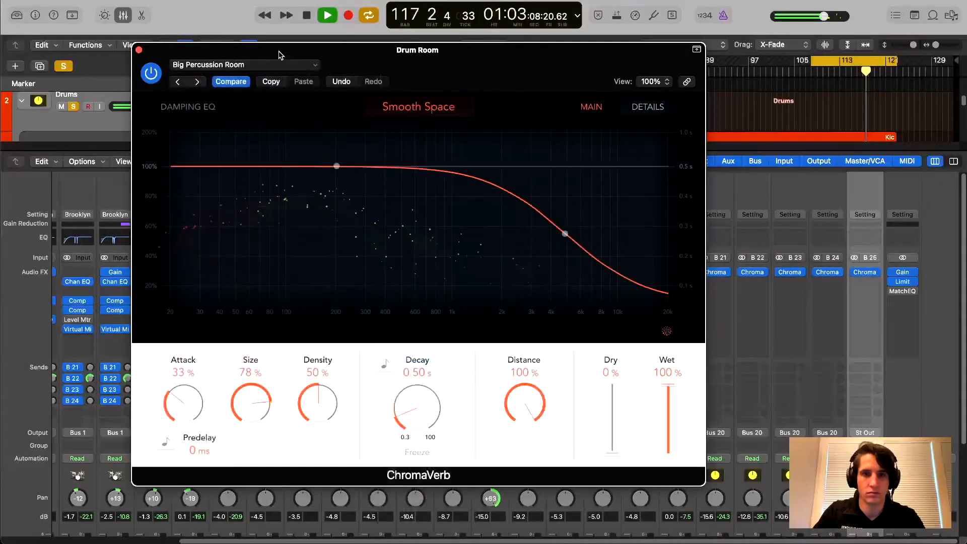
Step: Audition the Dense Studio and Dense Room presets on the drum reverb
left_click(267, 66)
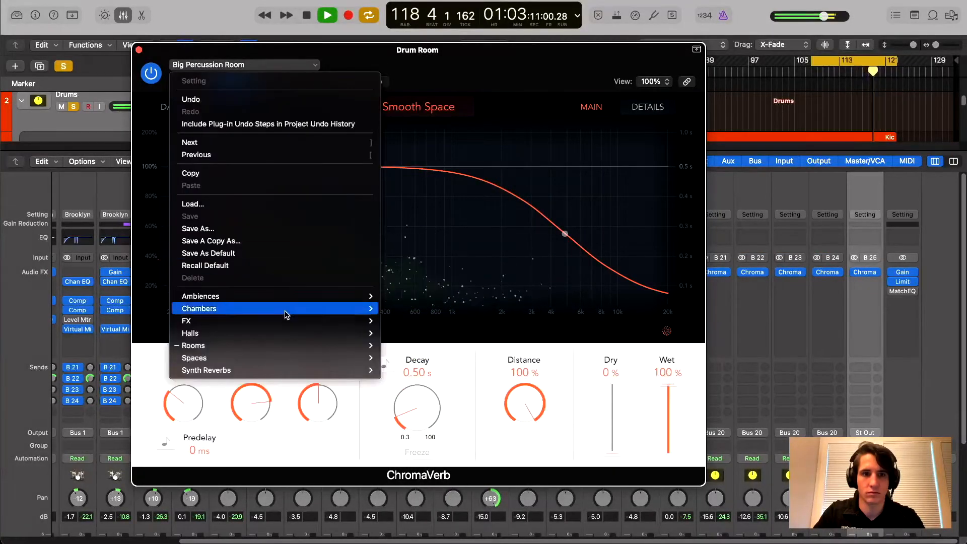
mouse_move(302, 345)
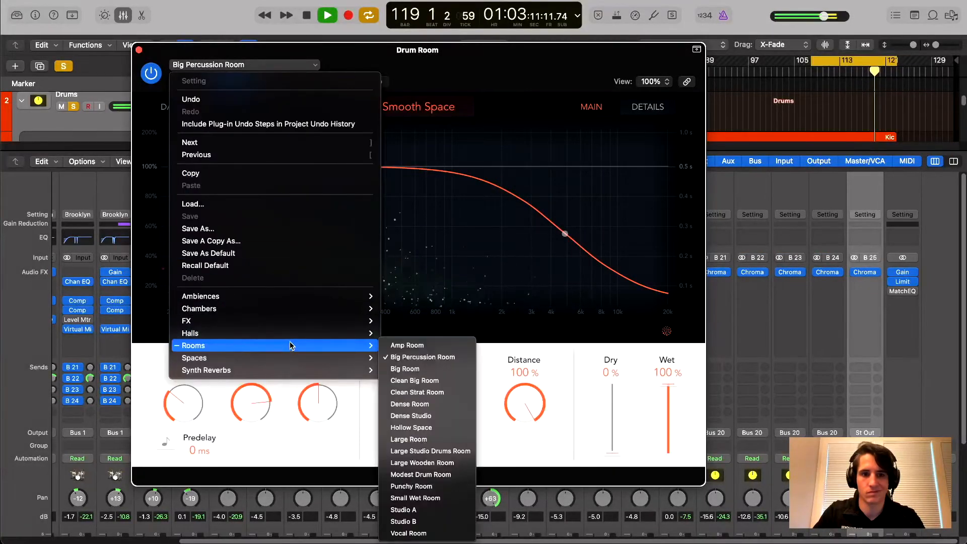
left_click(433, 416)
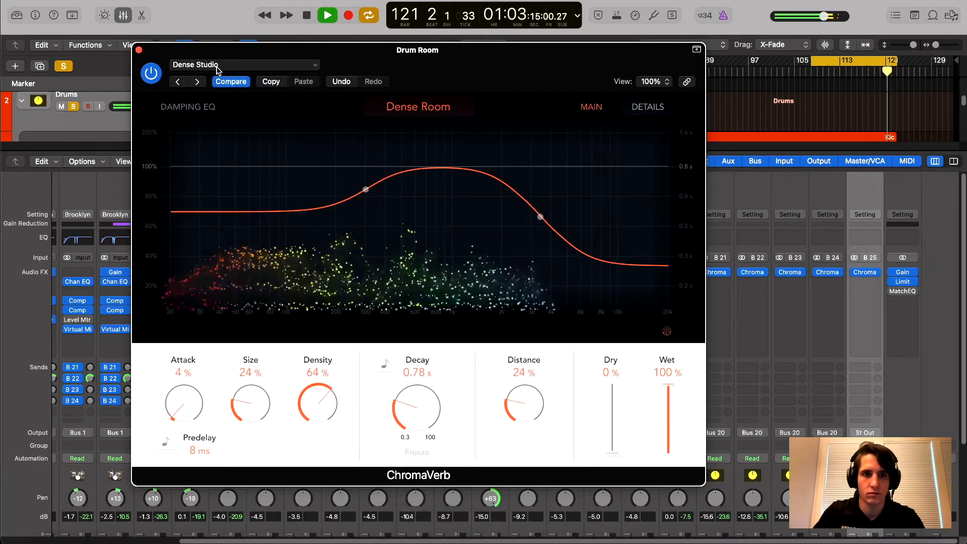
left_click(252, 65)
mouse_move(296, 347)
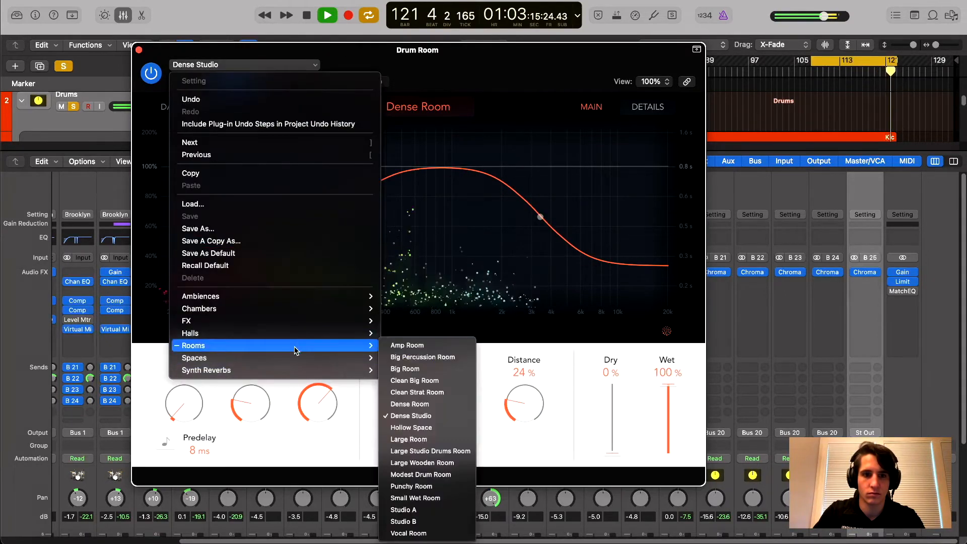
left_click(433, 404)
Step: Switch the drum reverb back to Hollow Space and compare it with the Large Studio Drums Room preset
left_click(241, 66)
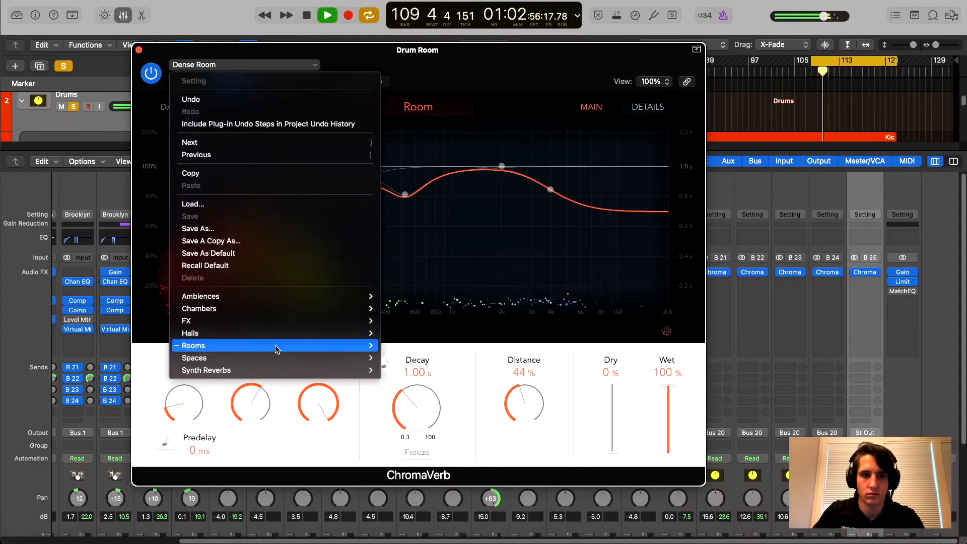
mouse_move(282, 345)
left_click(447, 431)
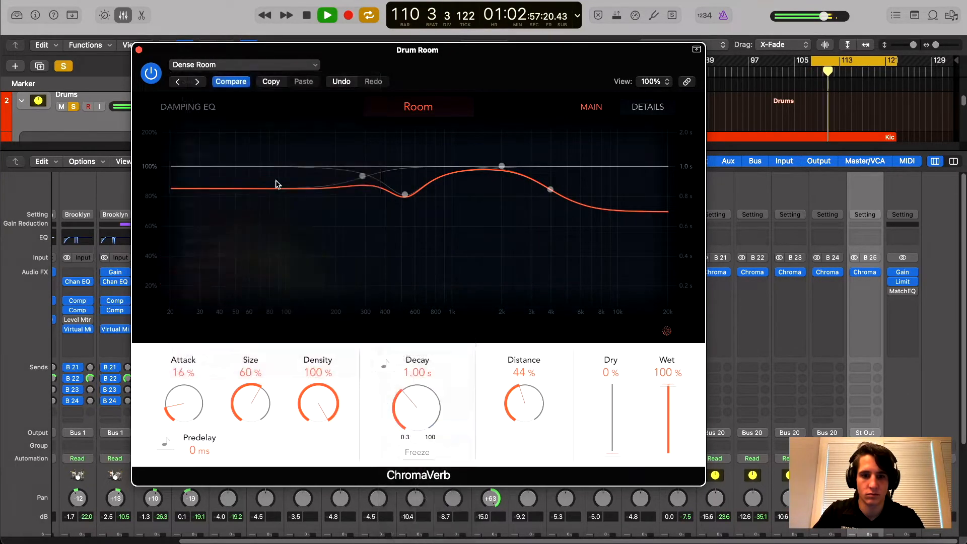
left_click(252, 65)
mouse_move(324, 347)
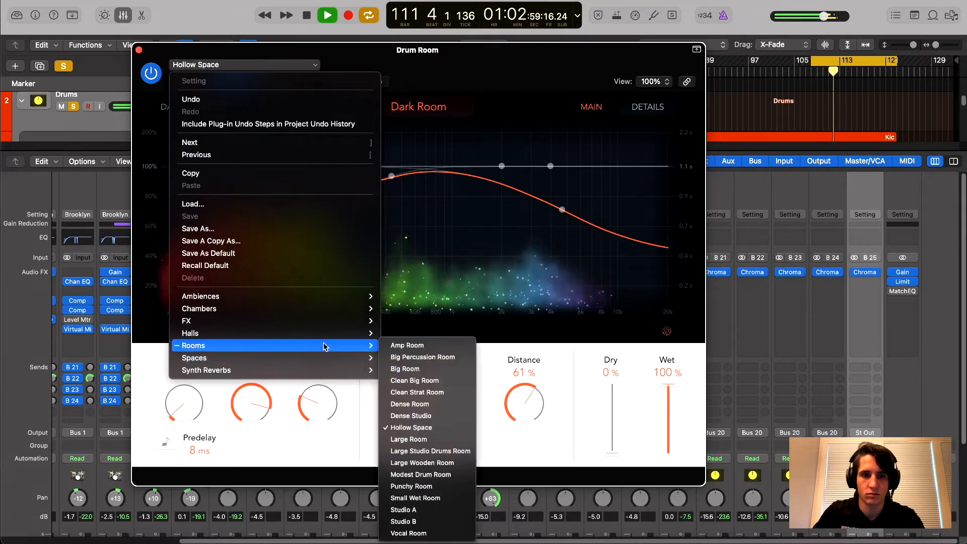
left_click(453, 451)
Step: Audition the Large Wooden Room and Modest Drum Room presets on the drum reverb
left_click(252, 65)
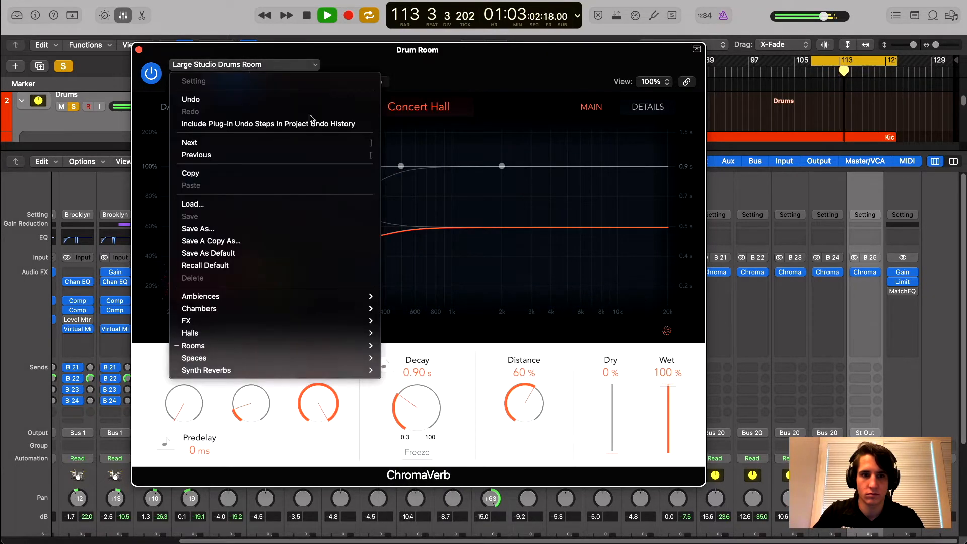
mouse_move(324, 346)
left_click(422, 462)
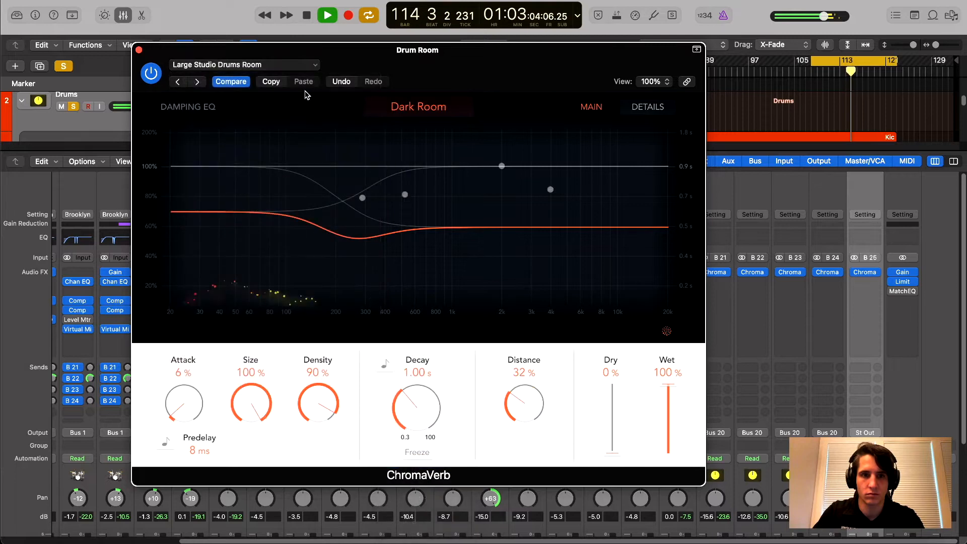
left_click(251, 64)
mouse_move(324, 346)
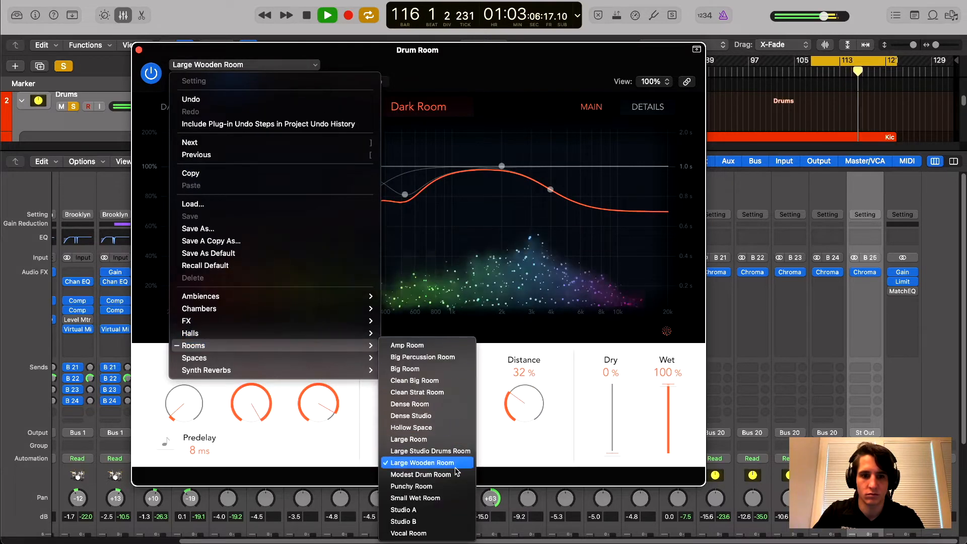
left_click(412, 474)
Step: Try the Clean Big Room preset on the drum reverb, followed by Dense Studio again
left_click(252, 64)
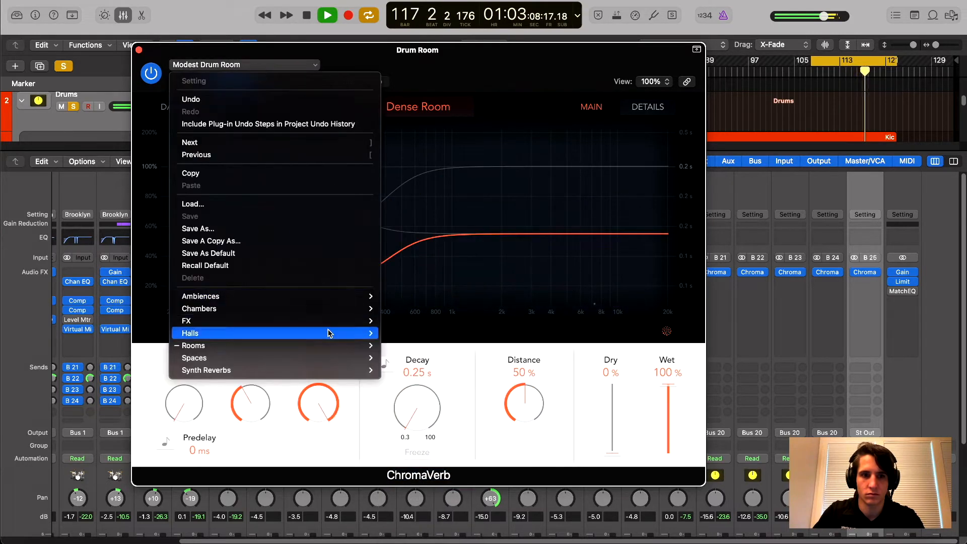
mouse_move(353, 345)
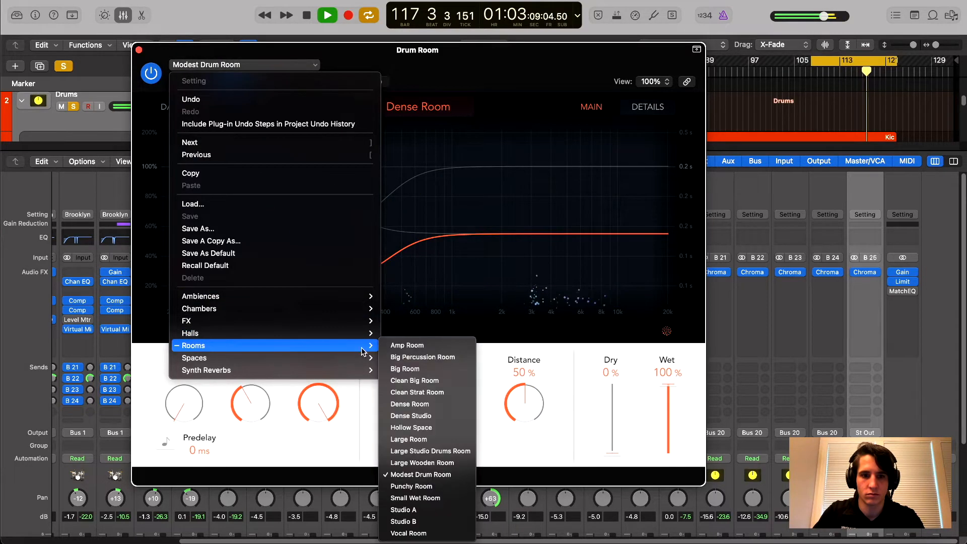
left_click(459, 382)
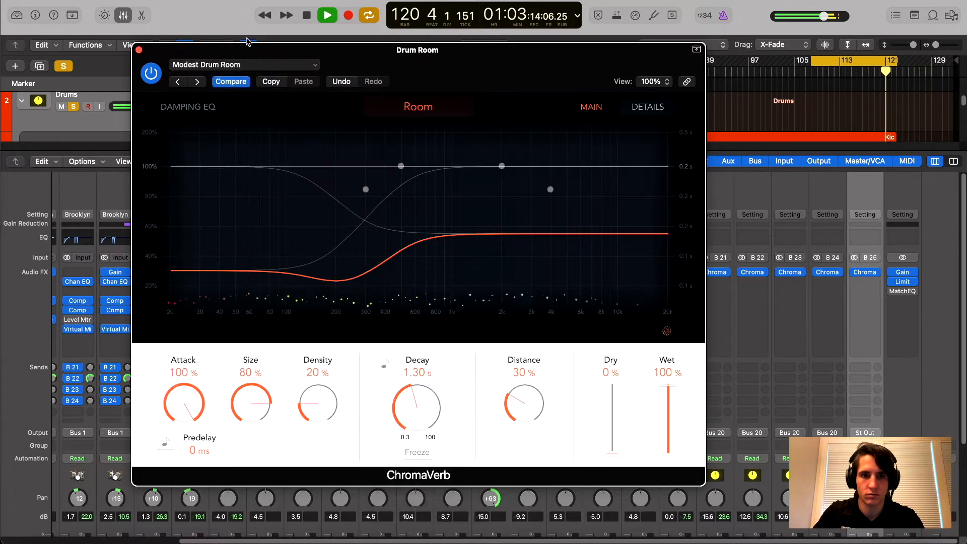
left_click(252, 64)
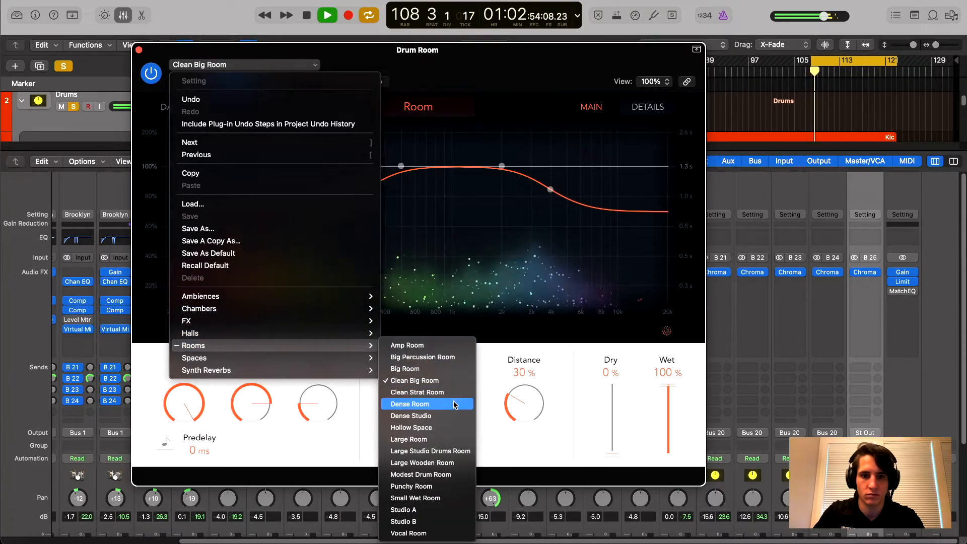
left_click(443, 416)
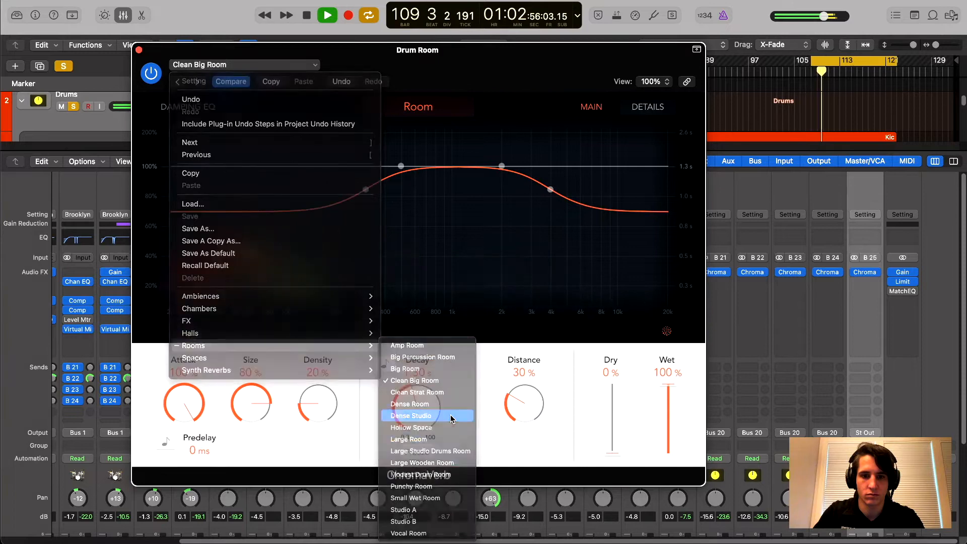
Step: Audition the Big Room and Clean Strat Room presets on the drum reverb
left_click(247, 70)
mouse_move(353, 345)
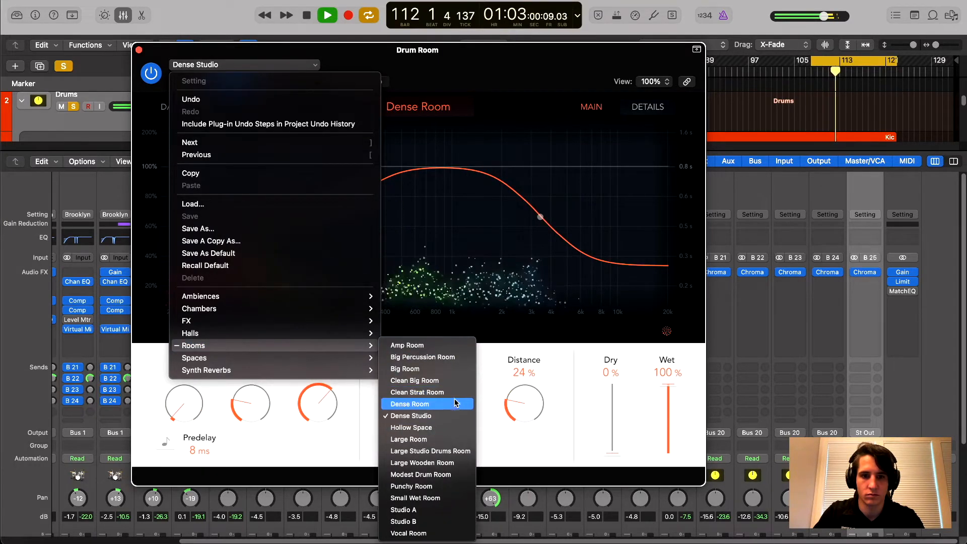
left_click(461, 372)
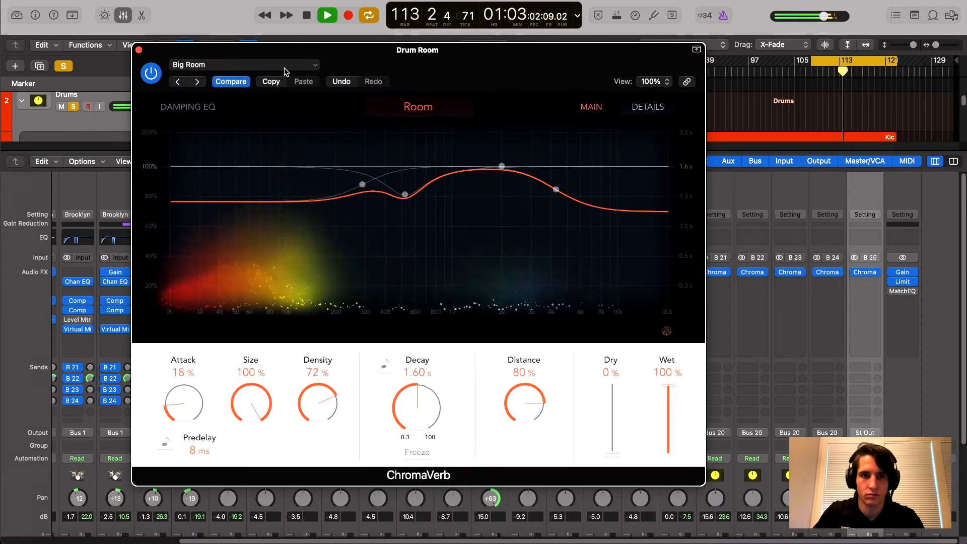
left_click(285, 70)
mouse_move(362, 345)
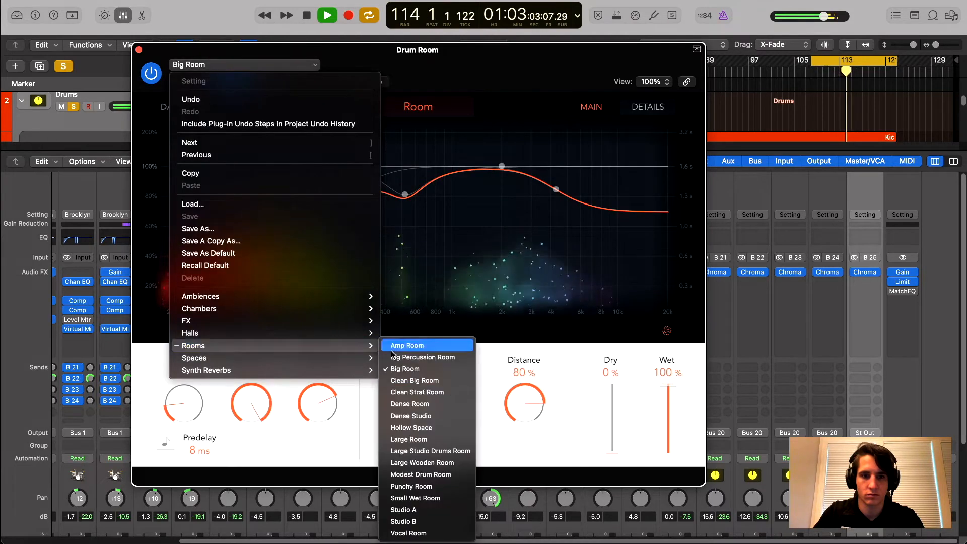
left_click(460, 394)
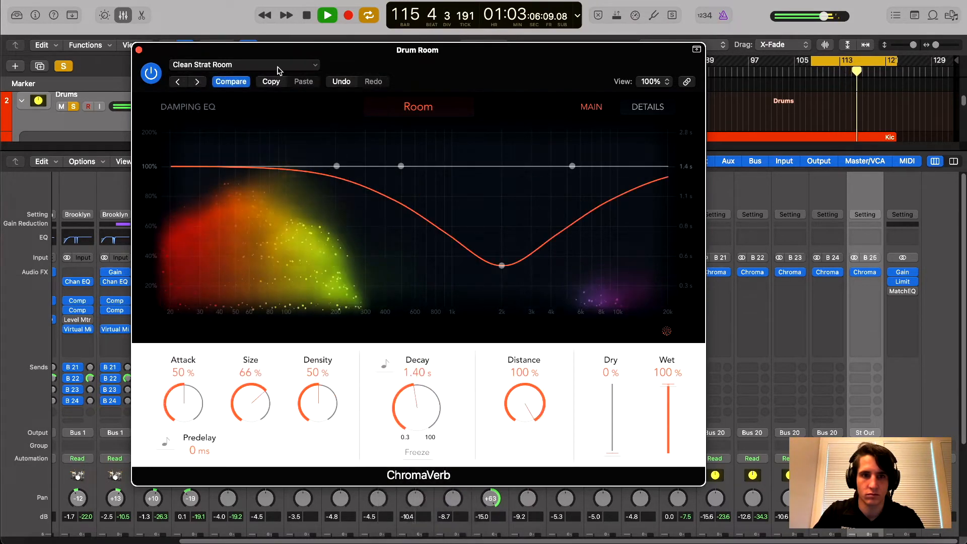
Step: Compare the Modest Drum Room preset once more and return the drum reverb to Studio A
left_click(277, 70)
mouse_move(332, 351)
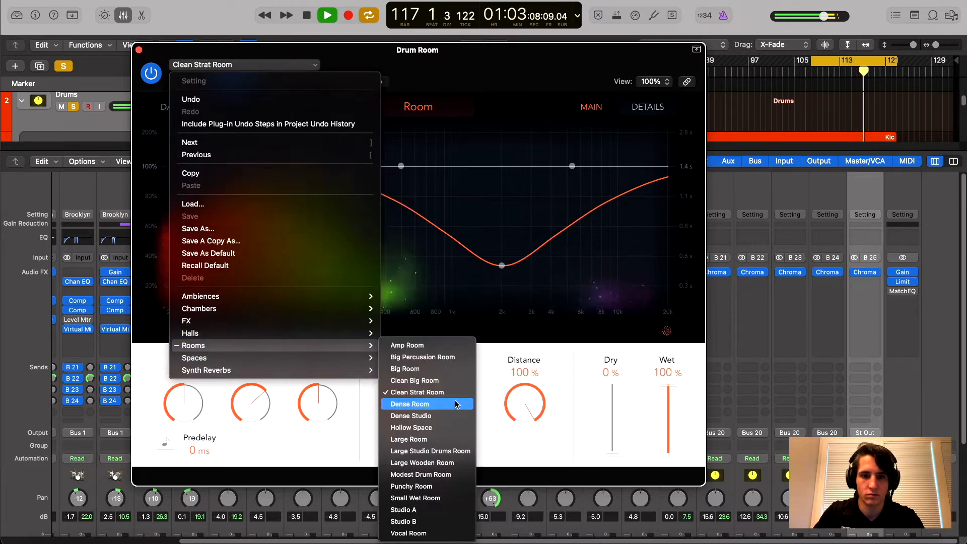
left_click(457, 475)
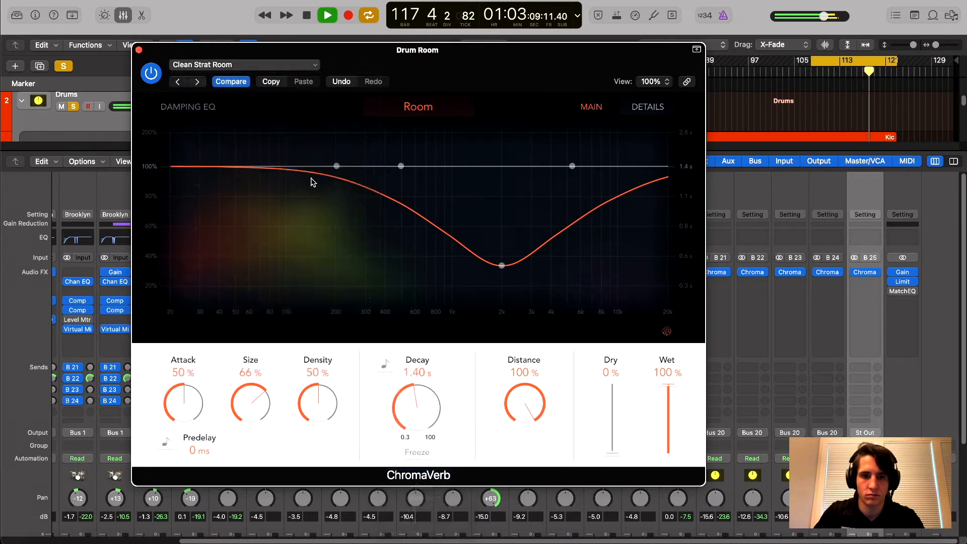
left_click(277, 69)
mouse_move(323, 347)
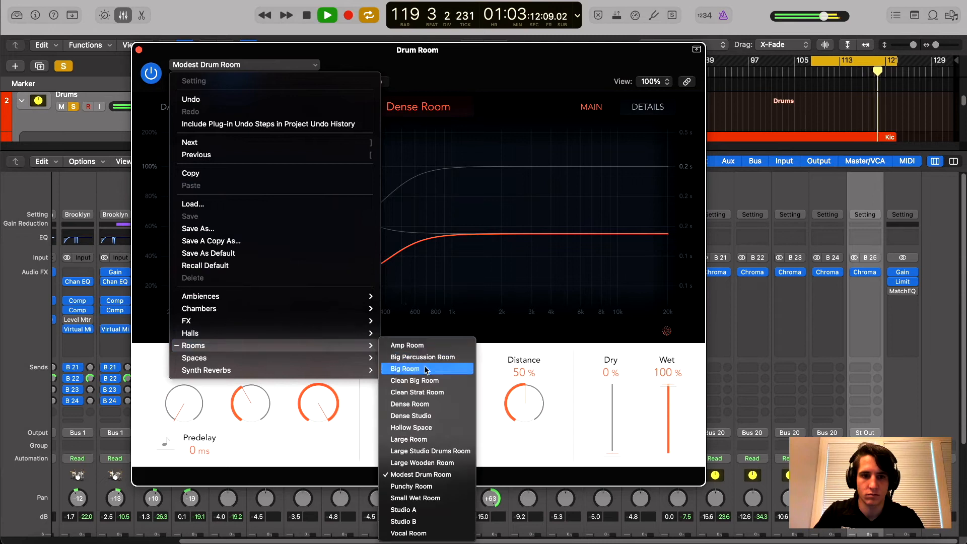
left_click(442, 510)
Step: Load the Studio B room preset on the drum reverb and audition it
left_click(275, 66)
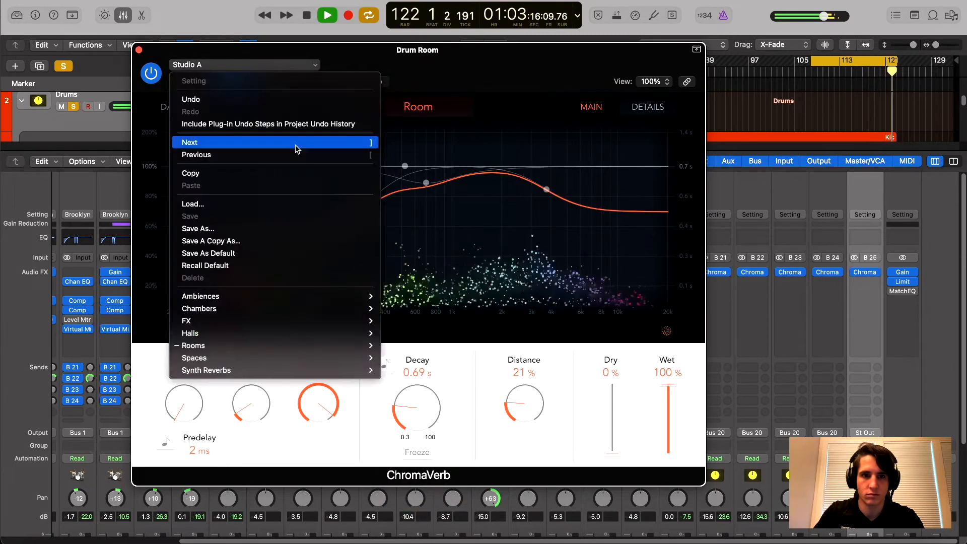
mouse_move(312, 346)
left_click(405, 521)
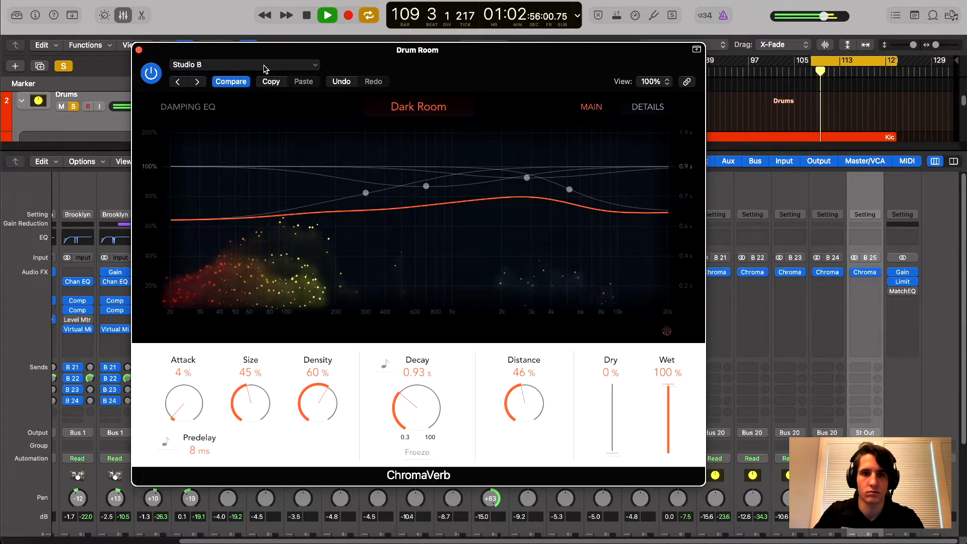
mouse_move(511, 59)
left_mouse_down()
mouse_move(512, 79)
mouse_move(509, 58)
left_mouse_up()
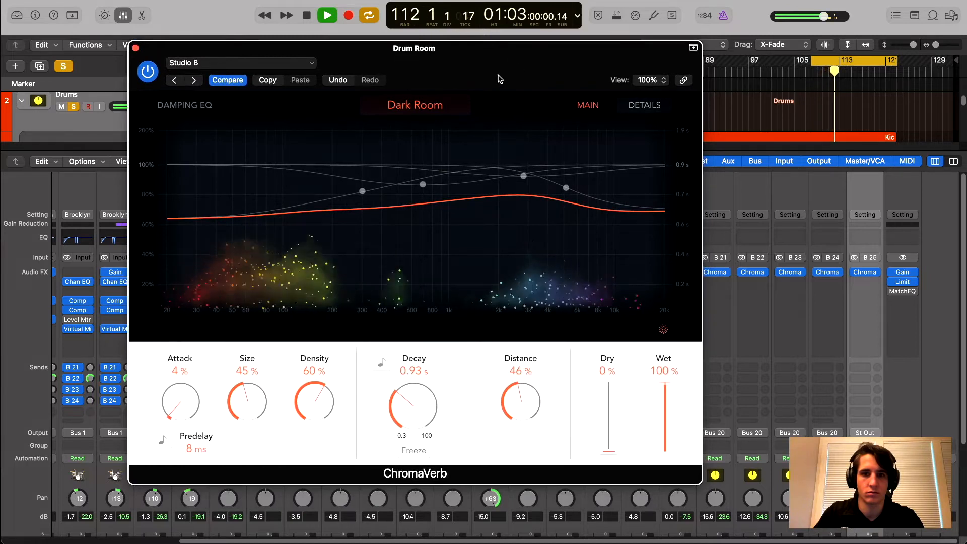
left_click_drag(474, 63, 477, 72)
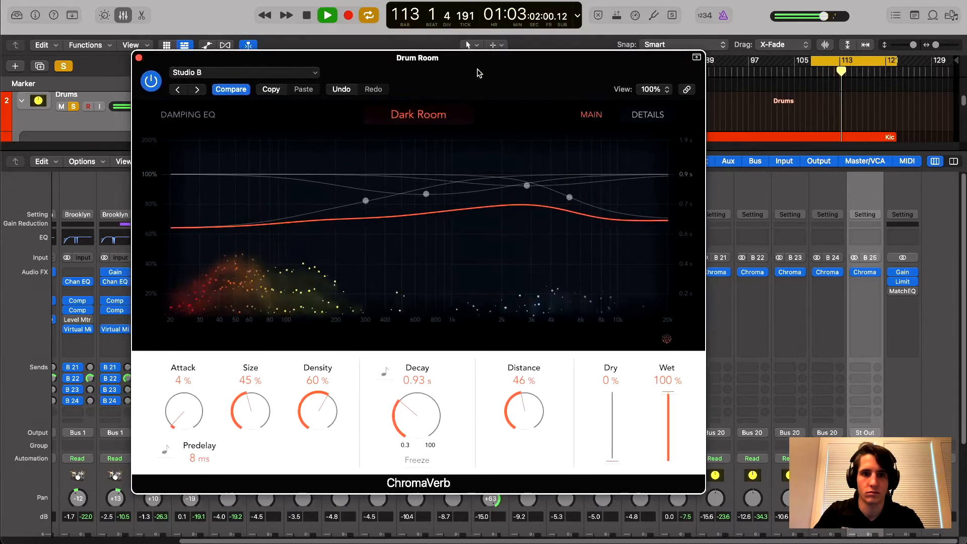
Step: In the reverb's output EQ, enable a low cut at 370 Hz and lower the high cut to about 4.5 kHz
left_click(632, 114)
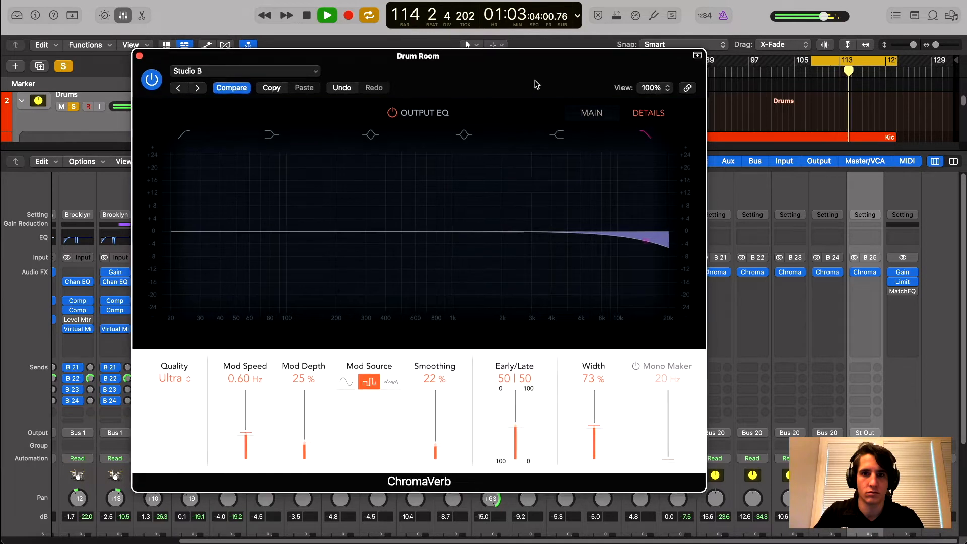
left_click_drag(536, 84, 539, 68)
left_click(194, 120)
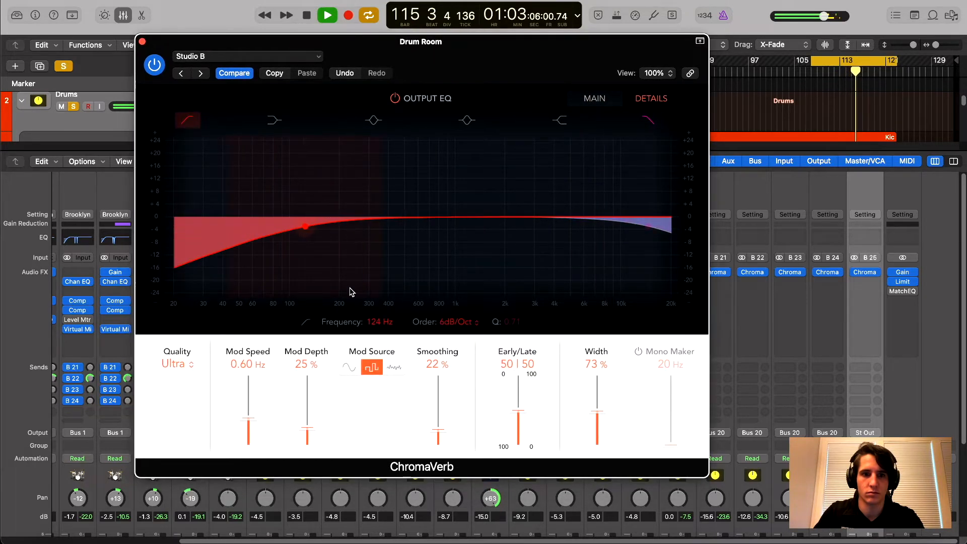
left_click_drag(305, 231, 384, 227)
left_click_drag(650, 225, 576, 225)
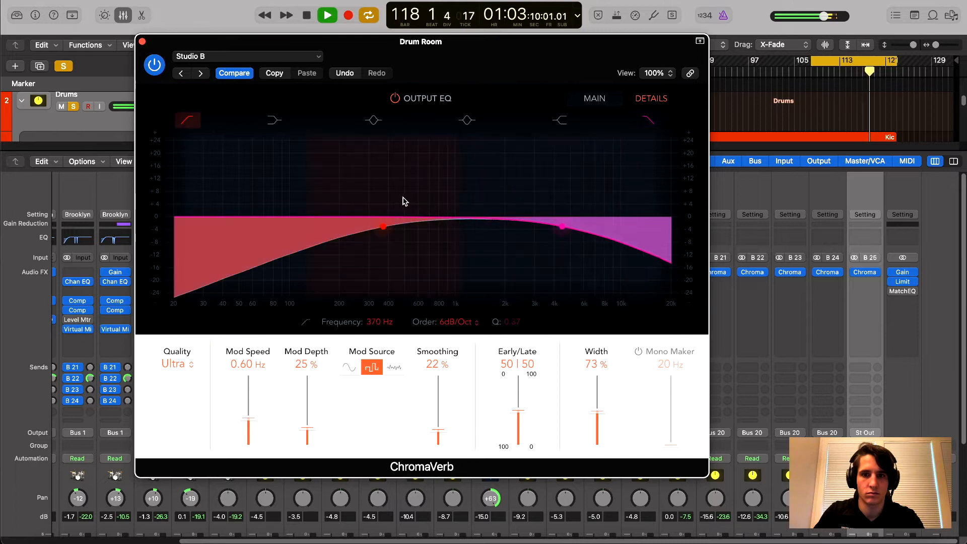
Step: Add a midrange bell cut of -7.0 dB at 1160 Hz with Q 1.90 in the output EQ and return to the main view
left_click(372, 120)
scroll(491, 171, "up", 5)
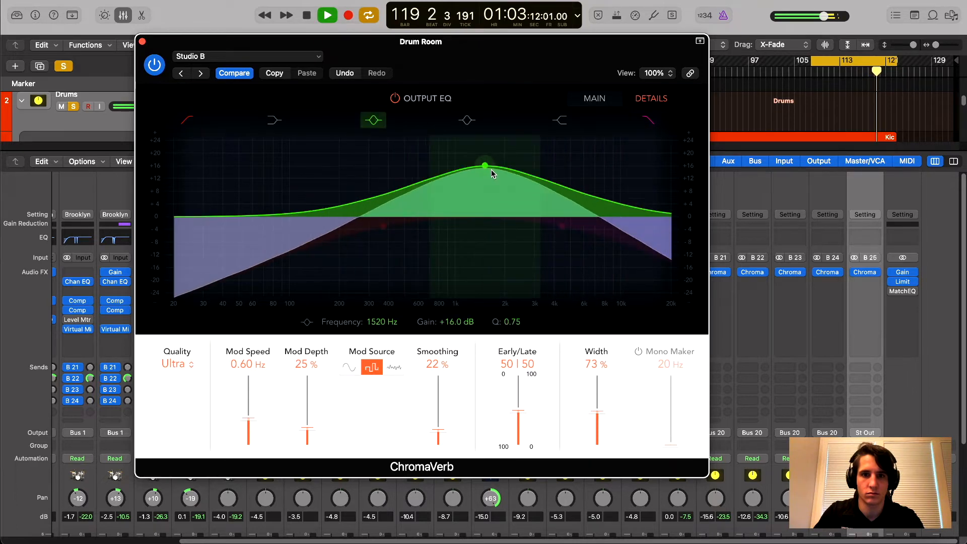
left_click_drag(488, 167, 469, 241)
scroll(468, 241, "up", 1)
left_click(595, 98)
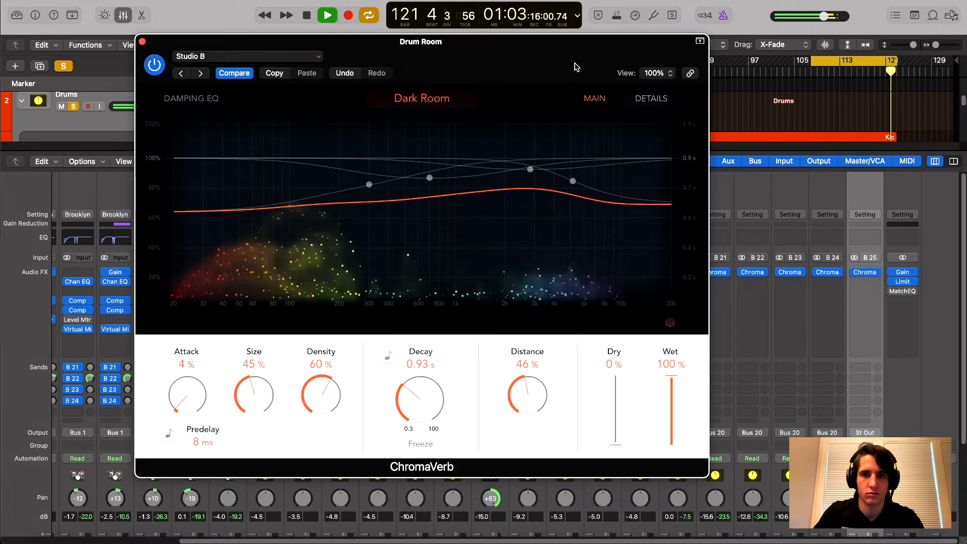
Step: Sync the reverb's decay to tempo at a 1/2 note, check it in playback, and set the density to 61%
key("space")
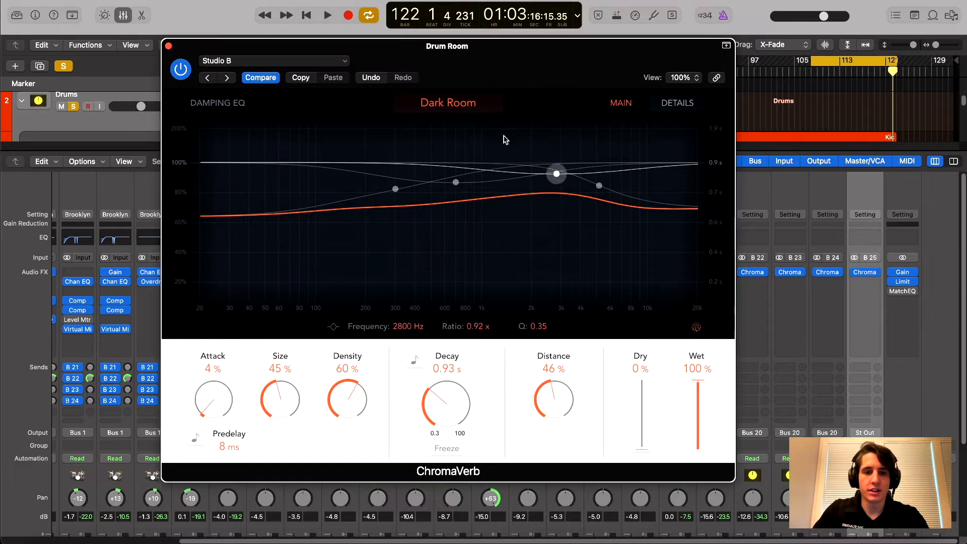
left_click(414, 360)
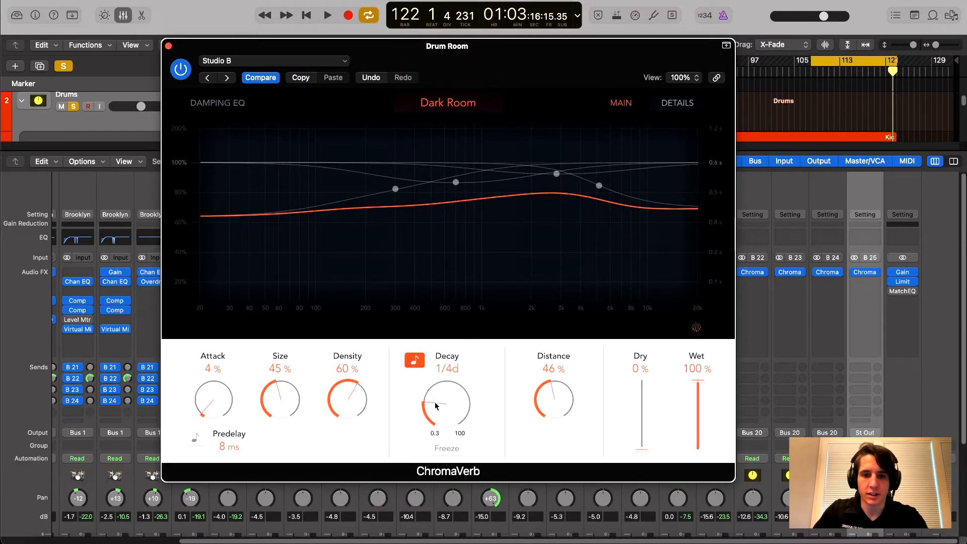
left_click_drag(552, 77, 468, 86)
key("space")
mouse_move(395, 396)
left_mouse_down()
mouse_move(404, 417)
mouse_move(406, 367)
mouse_move(403, 393)
left_mouse_up()
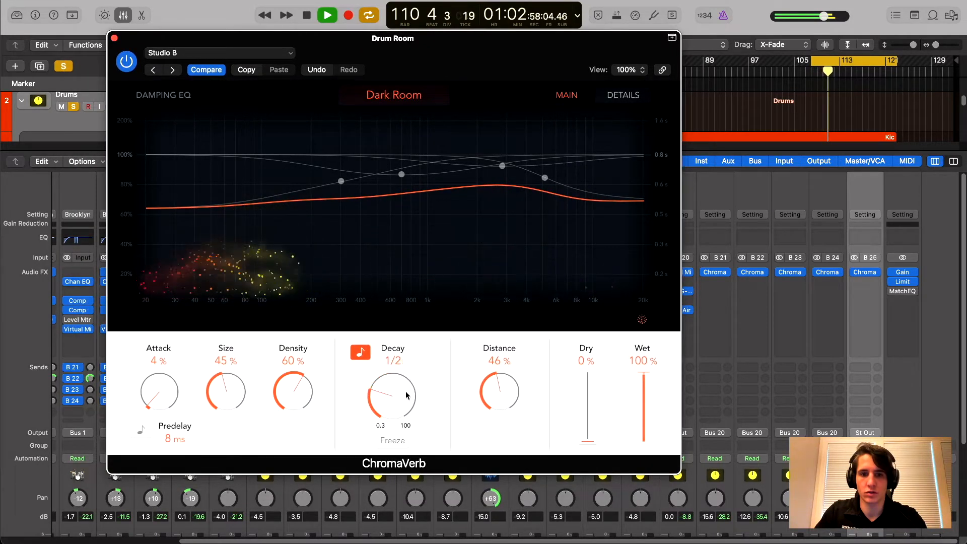
left_click(401, 174)
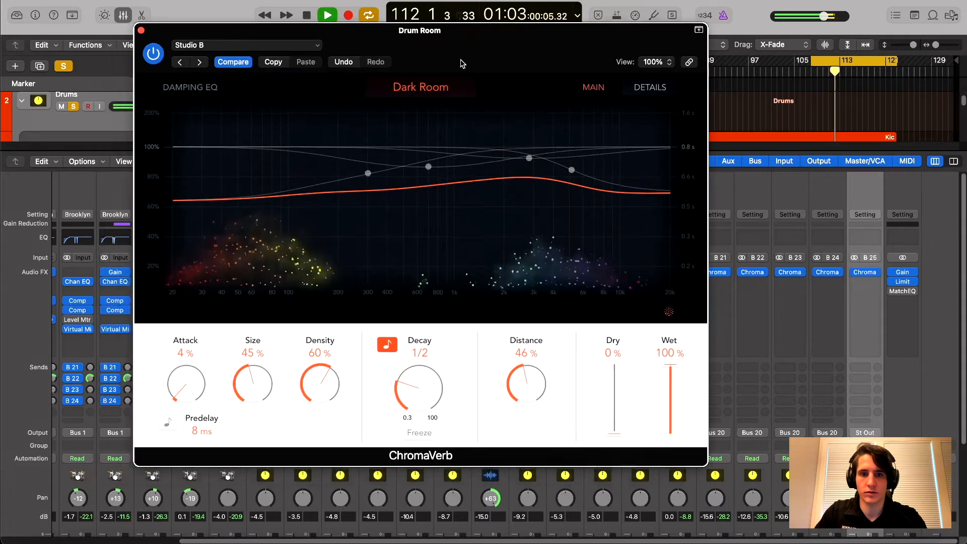
key("space")
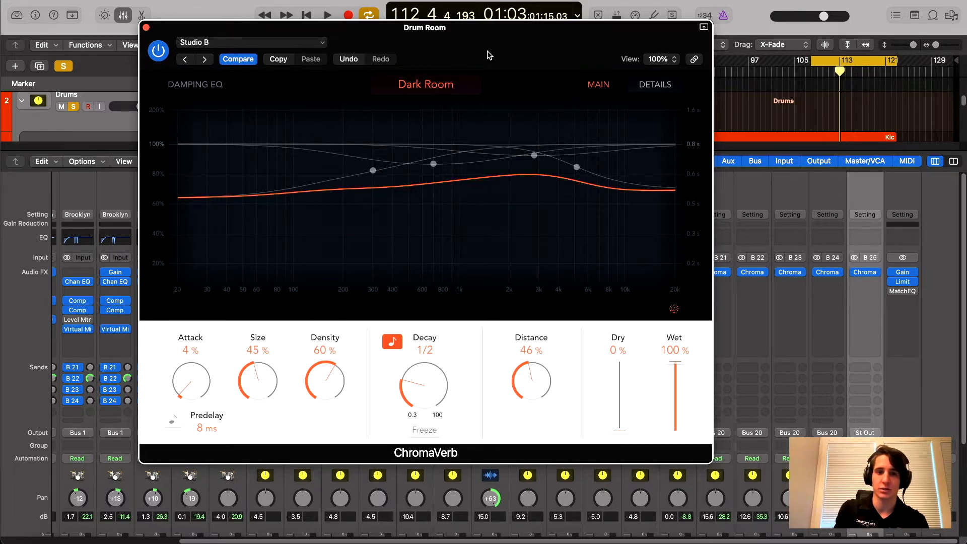
mouse_move(327, 384)
left_mouse_down()
mouse_move(340, 372)
mouse_move(339, 386)
left_mouse_up()
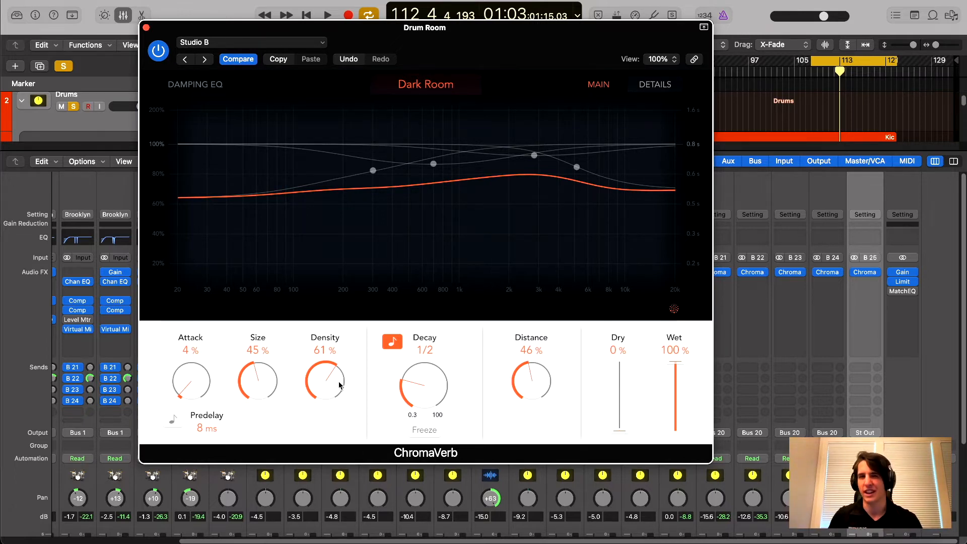
Step: Soften the output EQ's midrange bell to -5.5 dB at 1140 Hz and return to the reverb's main view
left_click(653, 84)
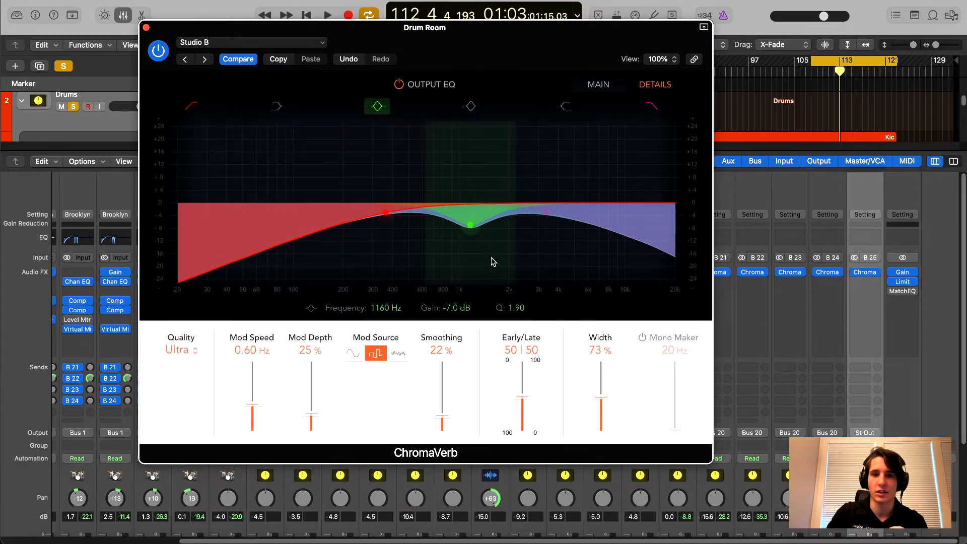
left_click_drag(497, 51, 493, 34)
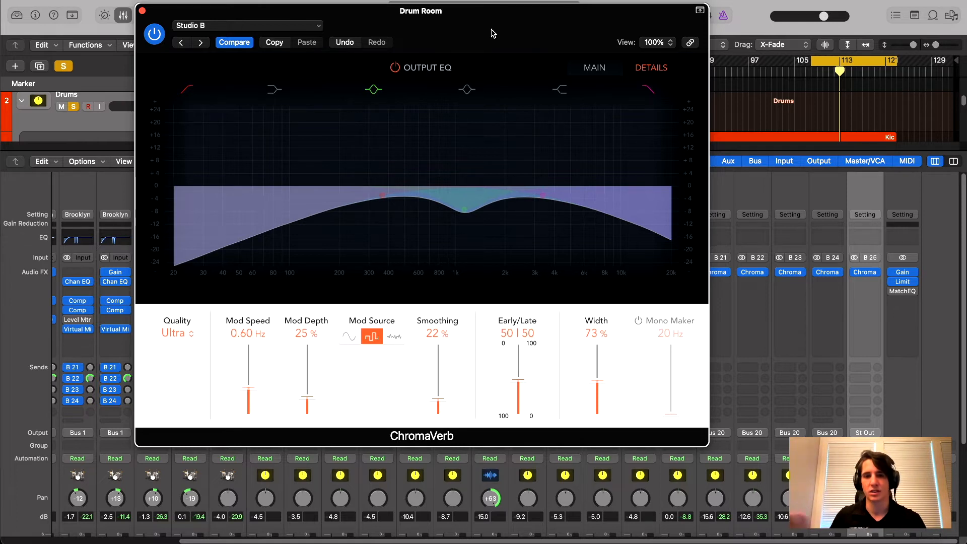
left_click_drag(493, 33, 482, 36)
left_click(460, 212)
mouse_move(464, 215)
left_mouse_down()
mouse_move(454, 151)
mouse_move(459, 204)
left_mouse_up()
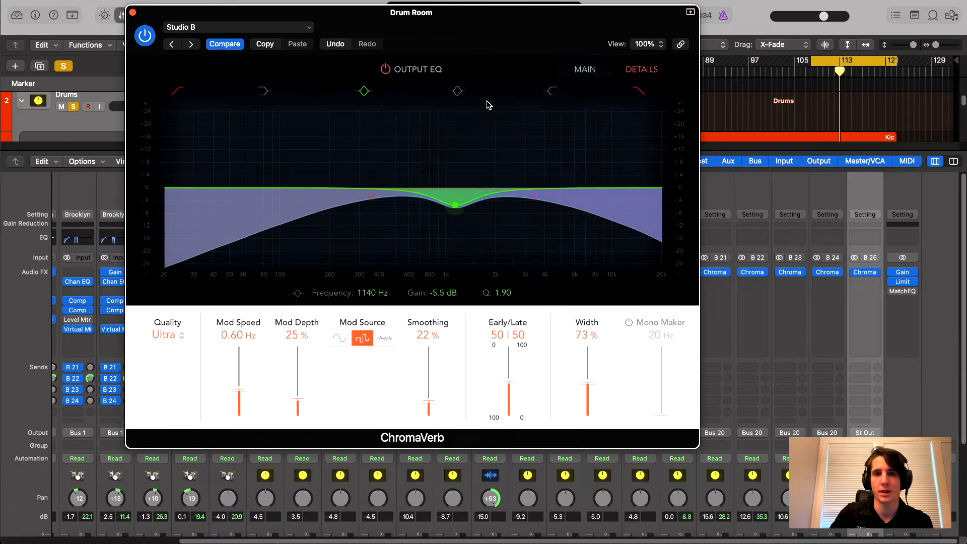
left_click_drag(499, 29, 524, 44)
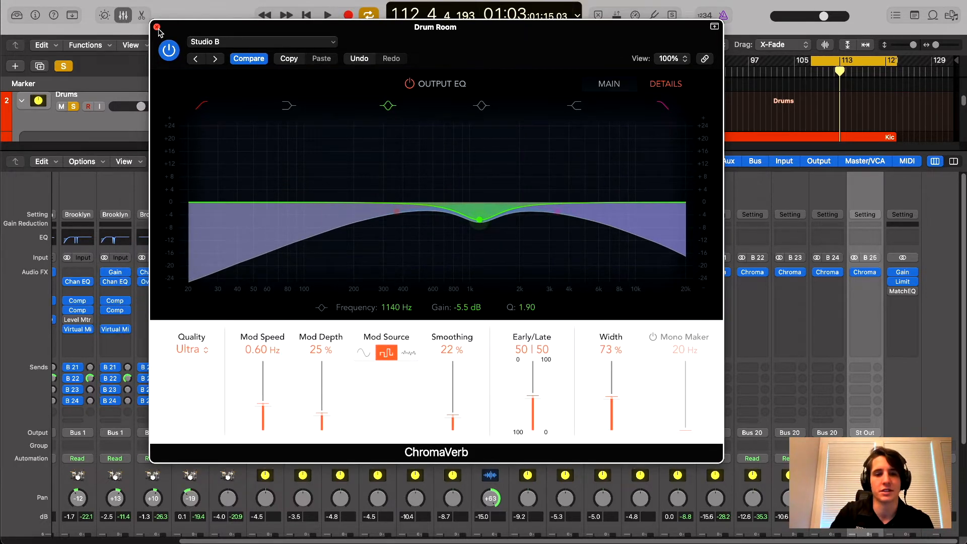
left_click(609, 84)
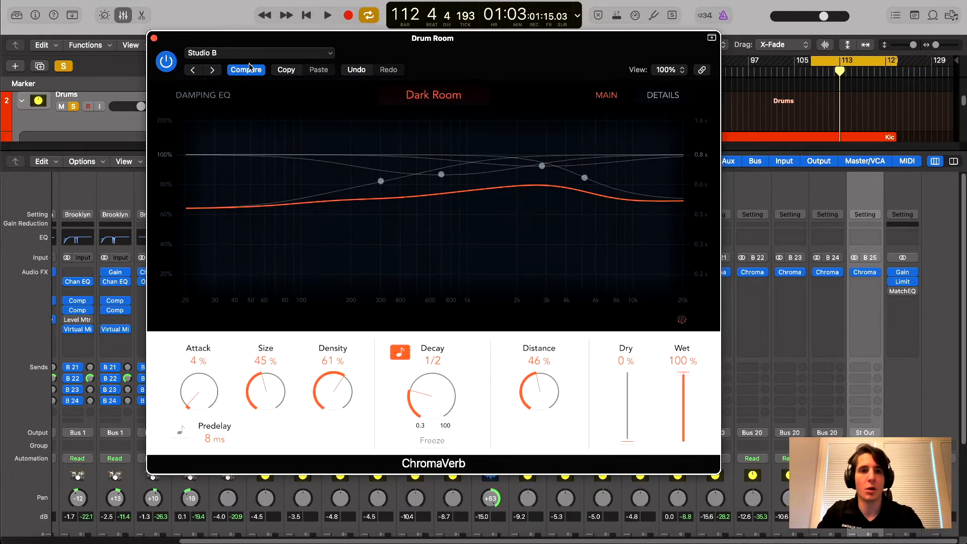
Step: Add Virtual Mix Rack after ChromaVerb on the Drum Room channel and remove its VCC Channel and Revival modules
left_click(154, 37)
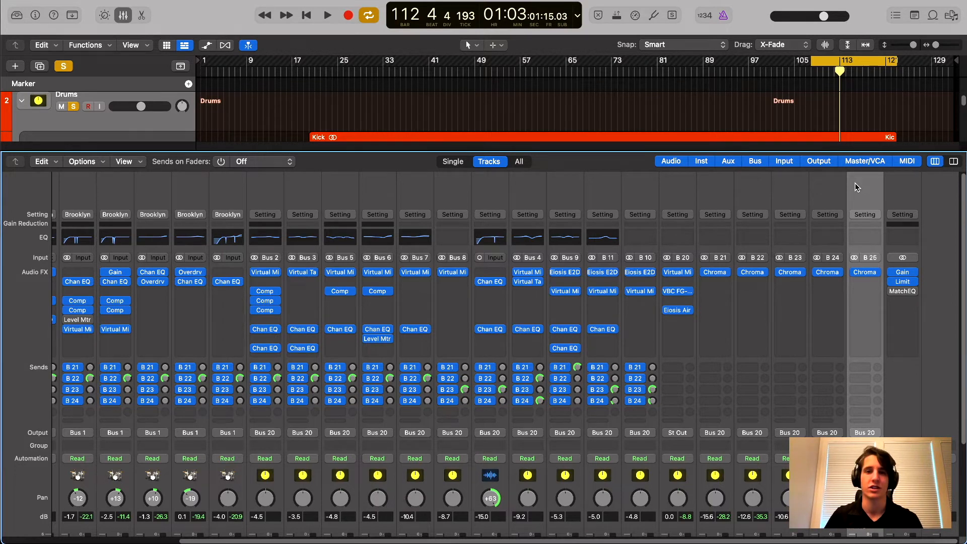
key("v")
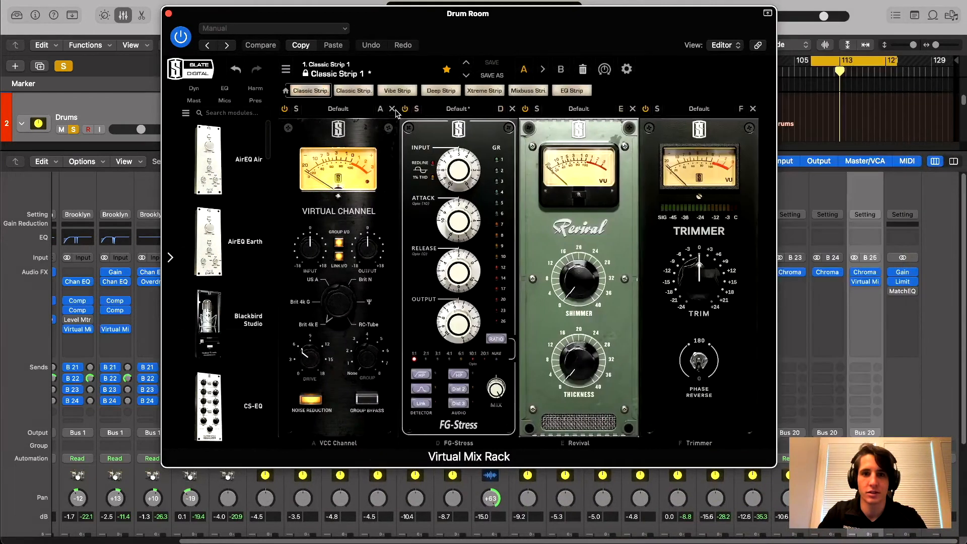
left_click(579, 109)
left_click_drag(483, 28, 578, 51)
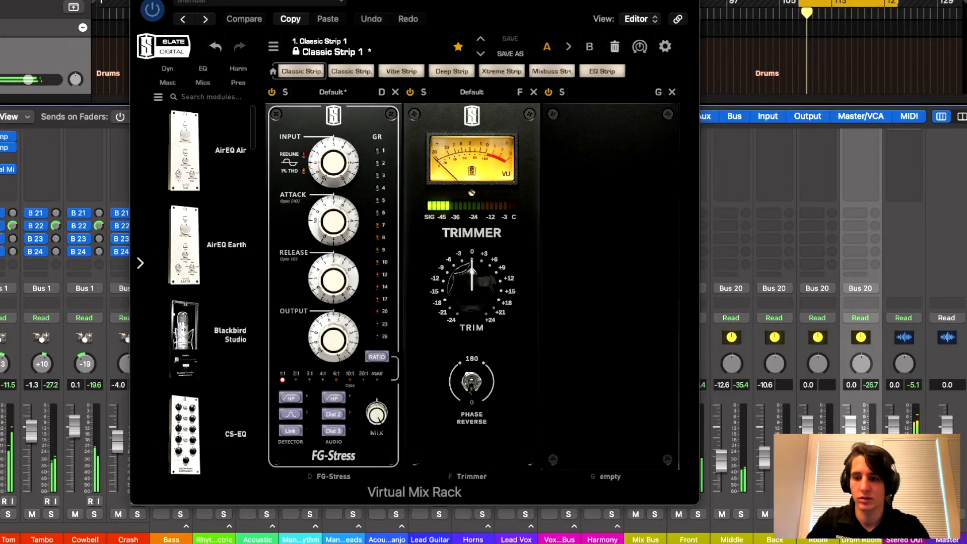
left_click_drag(453, 30, 462, 8)
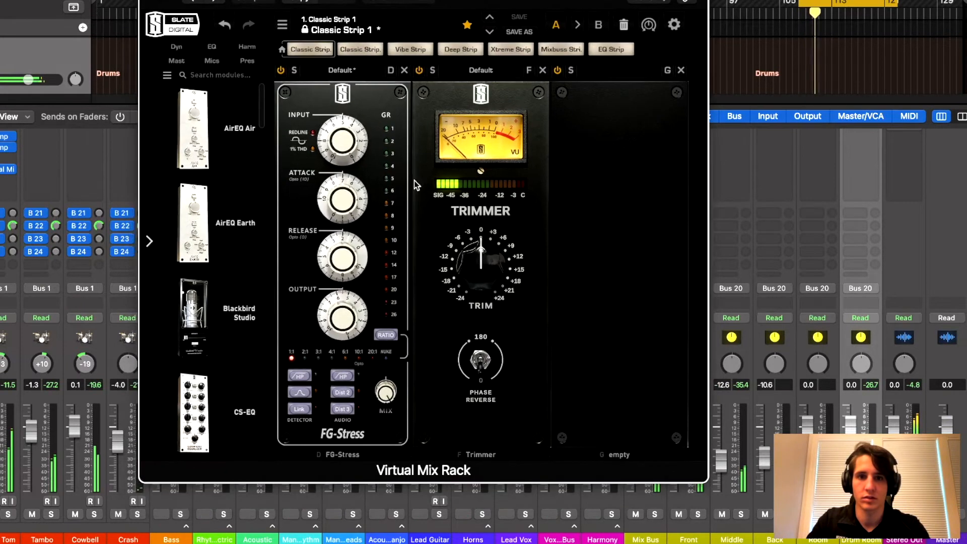
Step: Set the FG-Stress ratio to Nuke, raise its input to 9.00 and adjust the attack
mouse_move(342, 157)
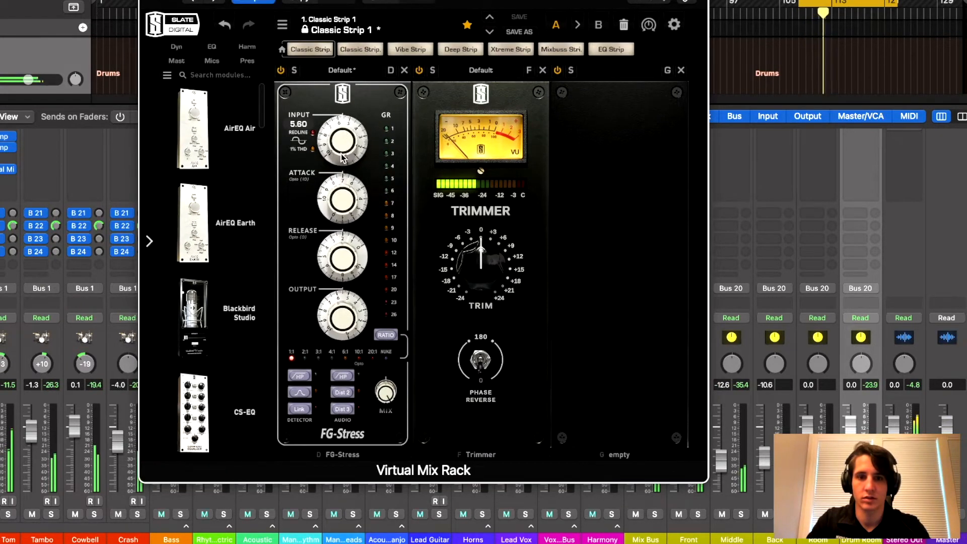
left_click(386, 335)
left_click(385, 335)
left_click_drag(339, 149, 343, 126)
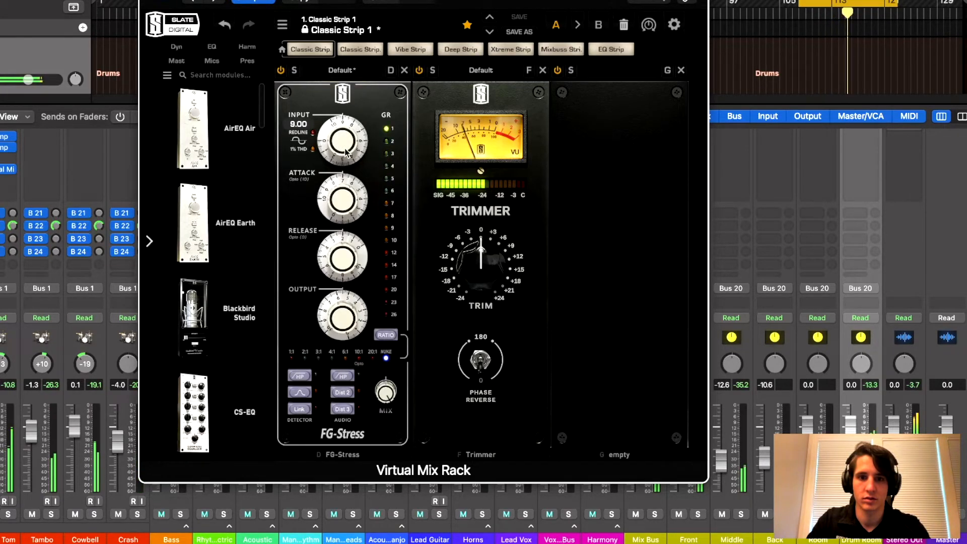
left_click_drag(342, 200, 343, 255)
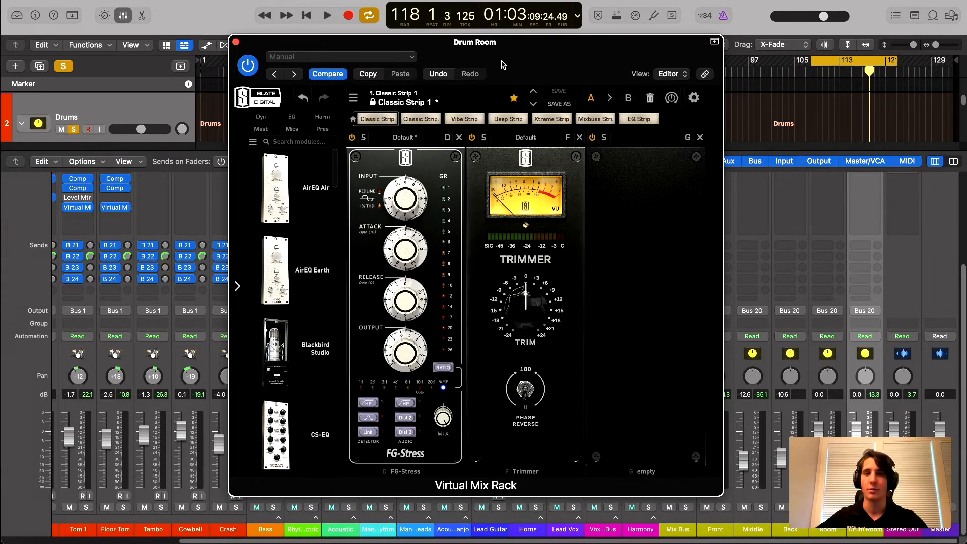
Step: Fine-tune the FG-Stress input to around 8.40 while the drums play
left_click_drag(516, 58, 530, 50)
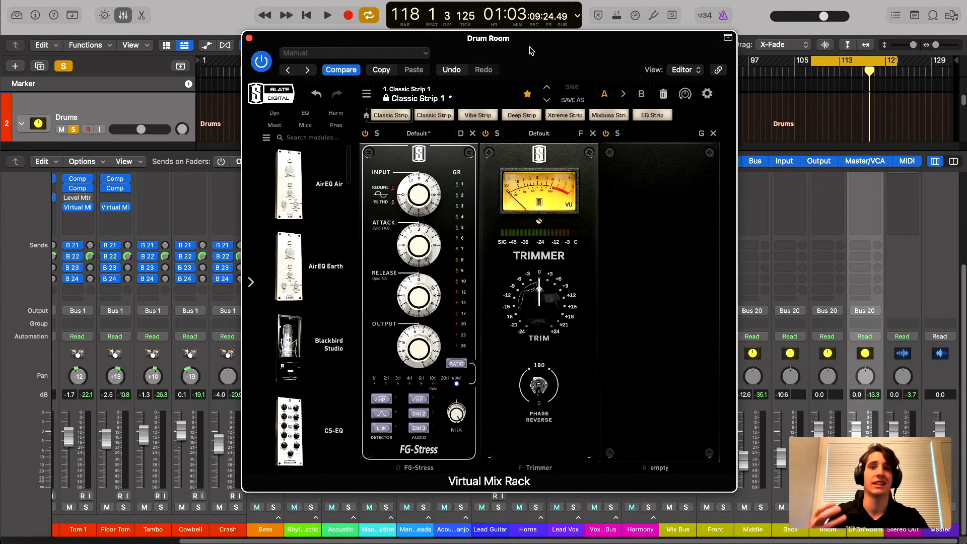
left_click_drag(532, 51, 528, 67)
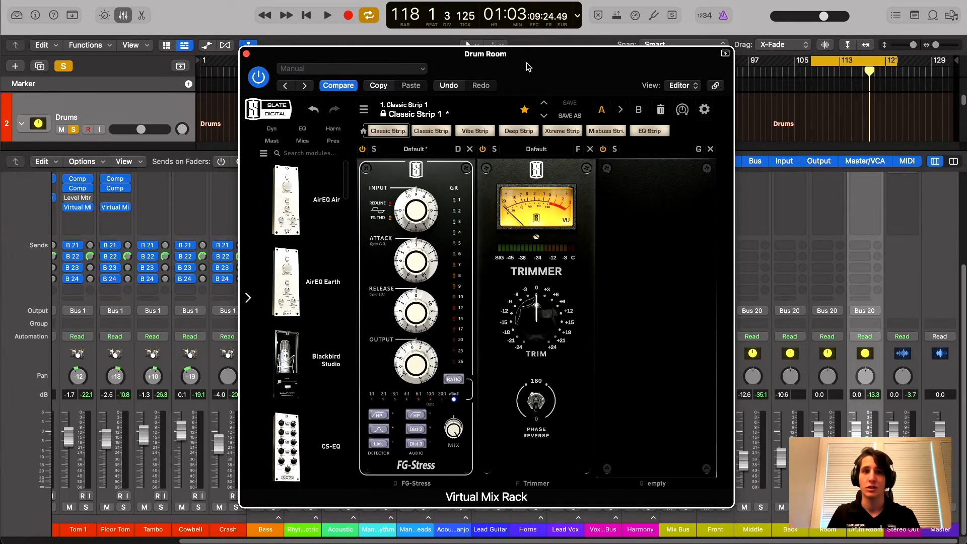
left_click_drag(527, 67, 555, 54)
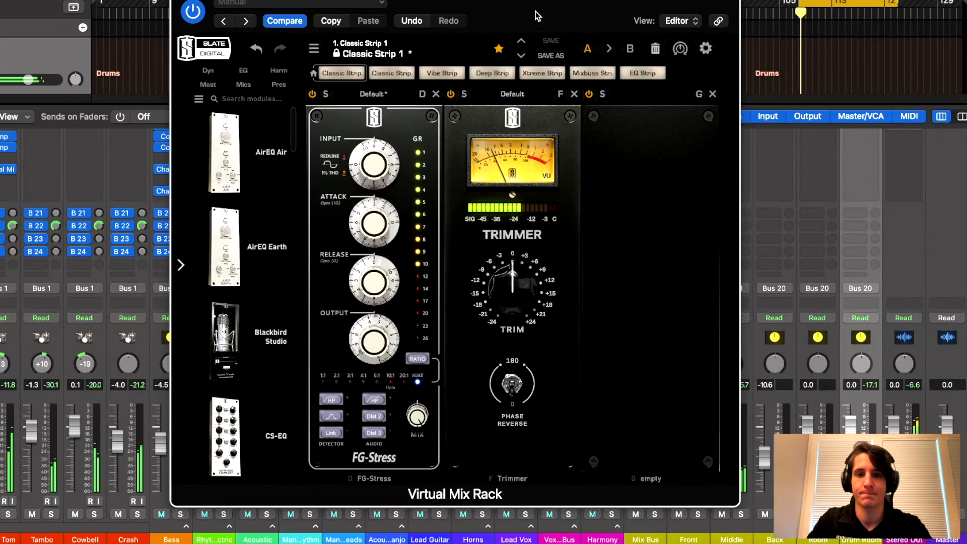
mouse_move(443, 204)
left_click_drag(377, 171, 376, 173)
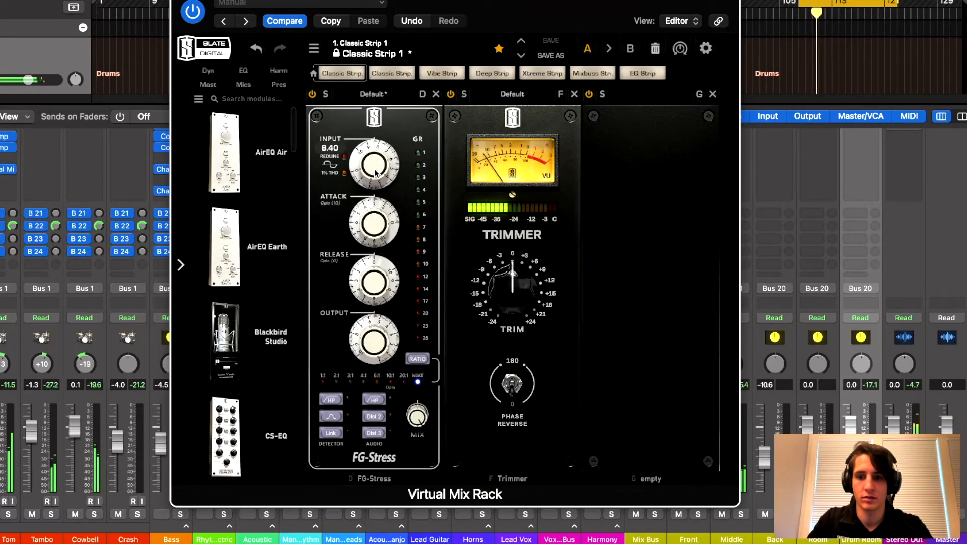
left_click_drag(375, 173, 375, 171)
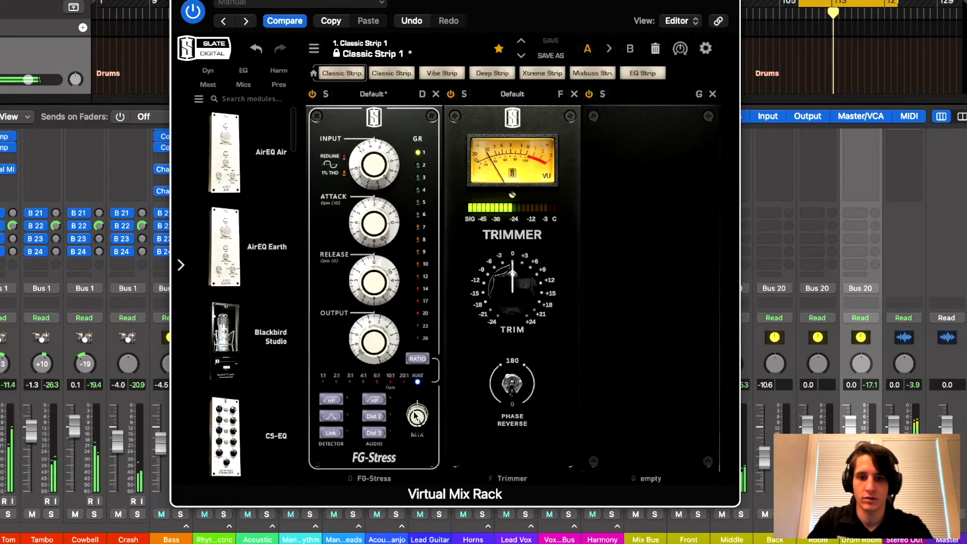
Step: Turn on the FG-Stress audio high-pass filter and compare Dist 2 with Dist 3, leaving Dist 3 engaged
left_click(374, 400)
left_click(374, 416)
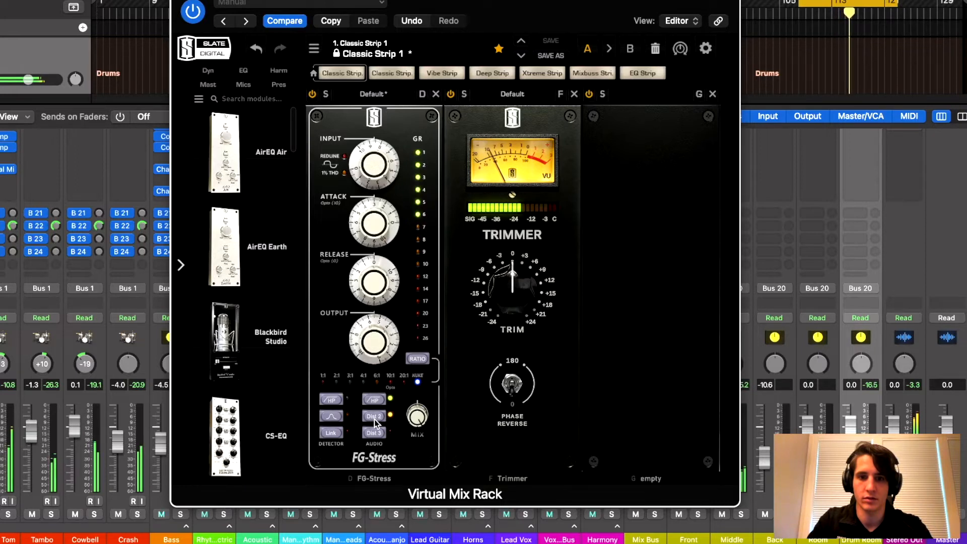
left_click(372, 434)
left_click(371, 433)
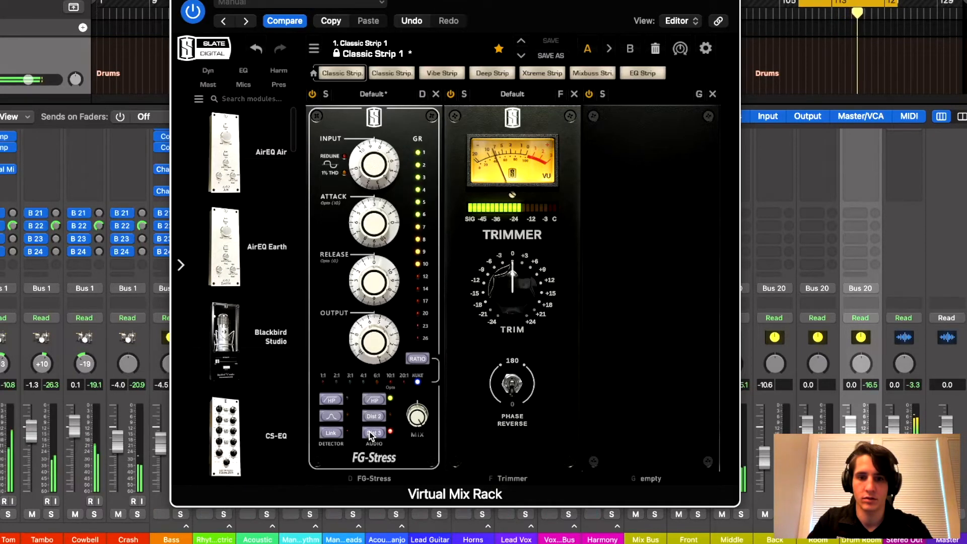
left_click(373, 431)
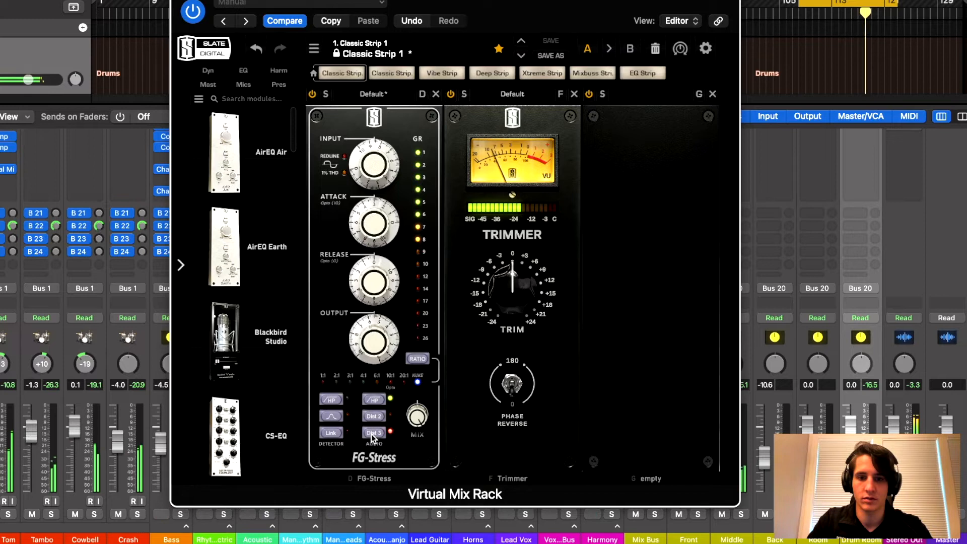
Step: Fine-tune the FG-Stress input to around 8.40 and revisit the ChromaVerb settings on the Drum Room channel
left_click_drag(374, 170, 375, 167)
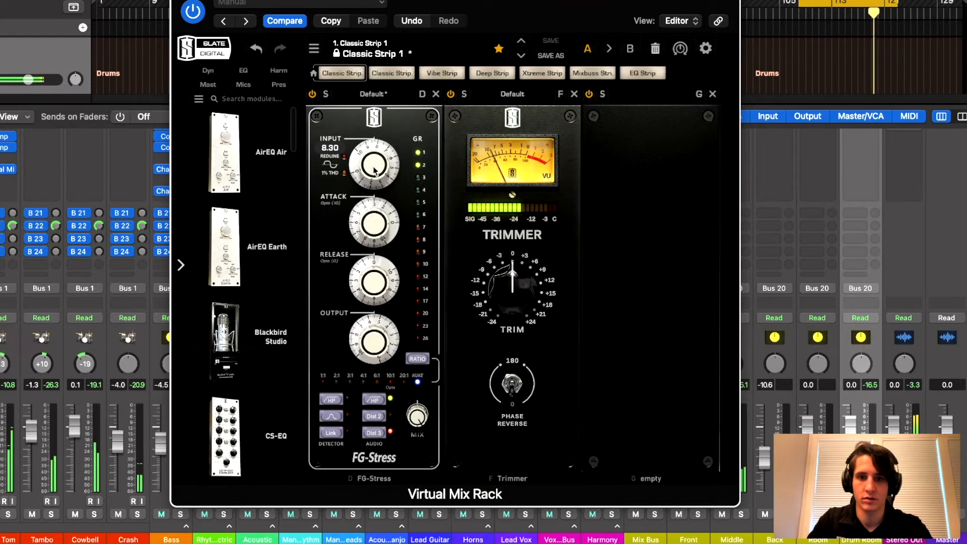
left_click_drag(503, 21, 284, 7)
scroll(754, 200, "up", 5)
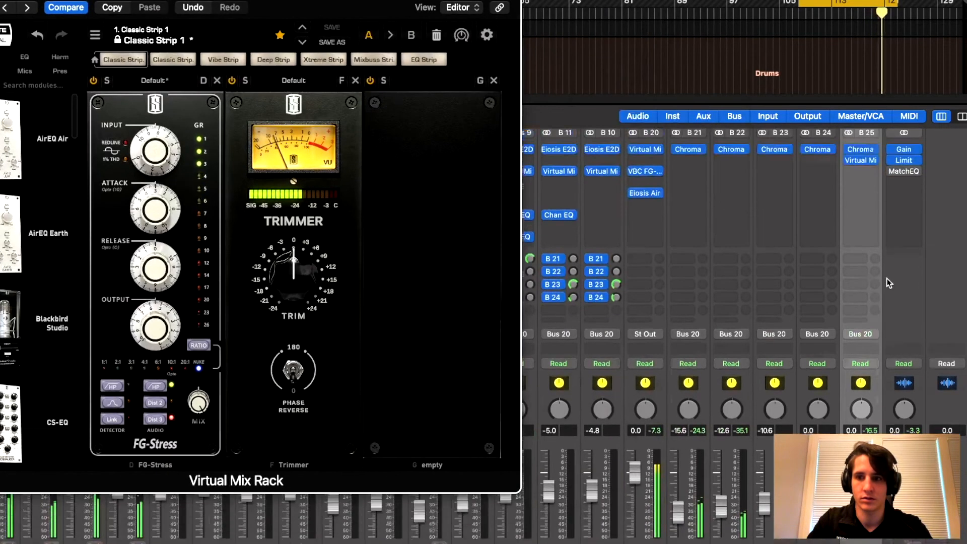
left_click(861, 244)
left_click_drag(426, 10, 444, 13)
left_click_drag(399, 398, 402, 410)
key("super+w")
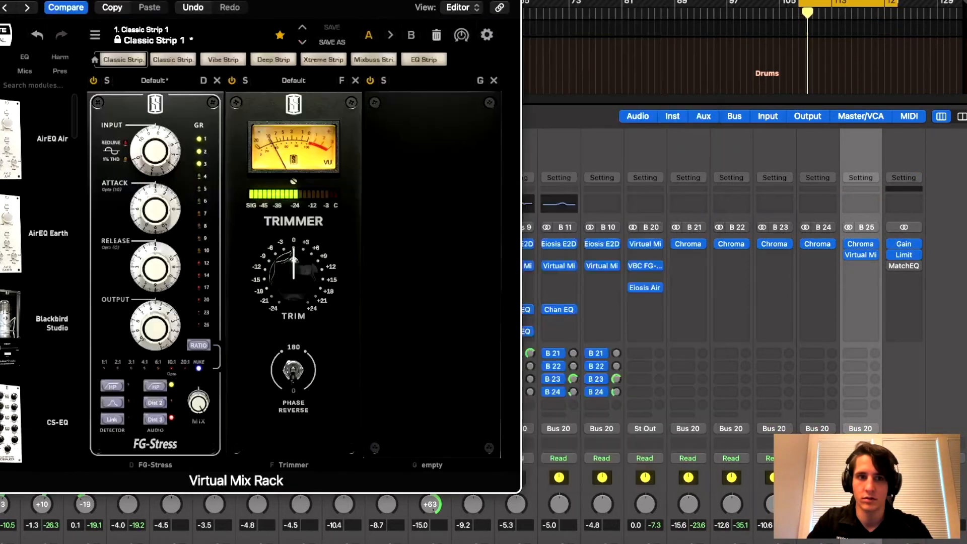
Step: Adjust the FG-Stress release, check its input and output settings, and close Virtual Mix Rack
left_click_drag(366, 10, 472, 3)
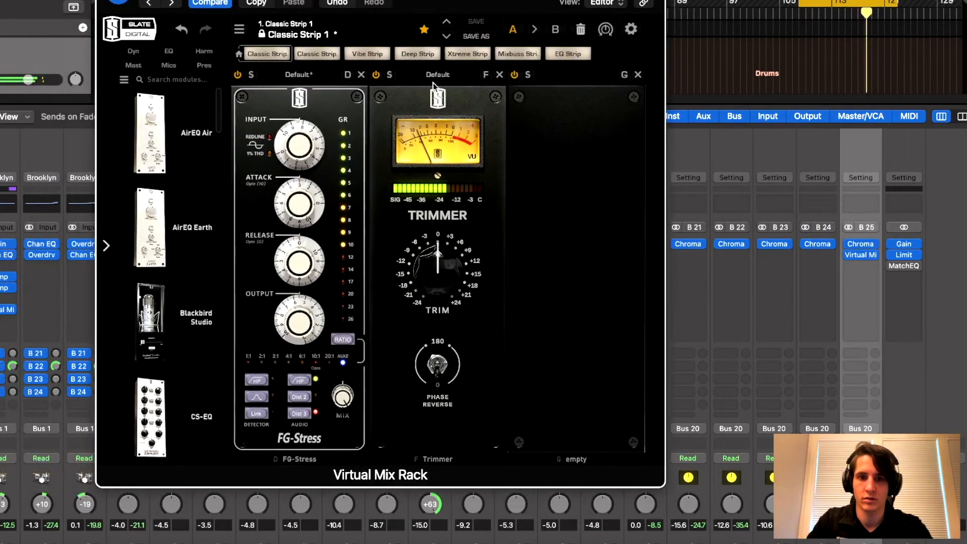
mouse_move(302, 264)
left_click_drag(301, 264, 301, 224)
mouse_move(297, 154)
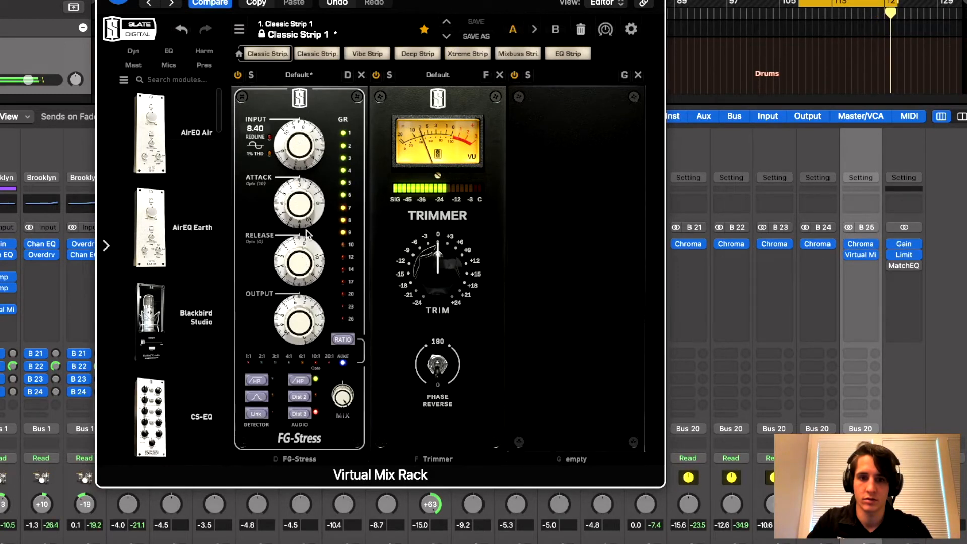
mouse_move(300, 330)
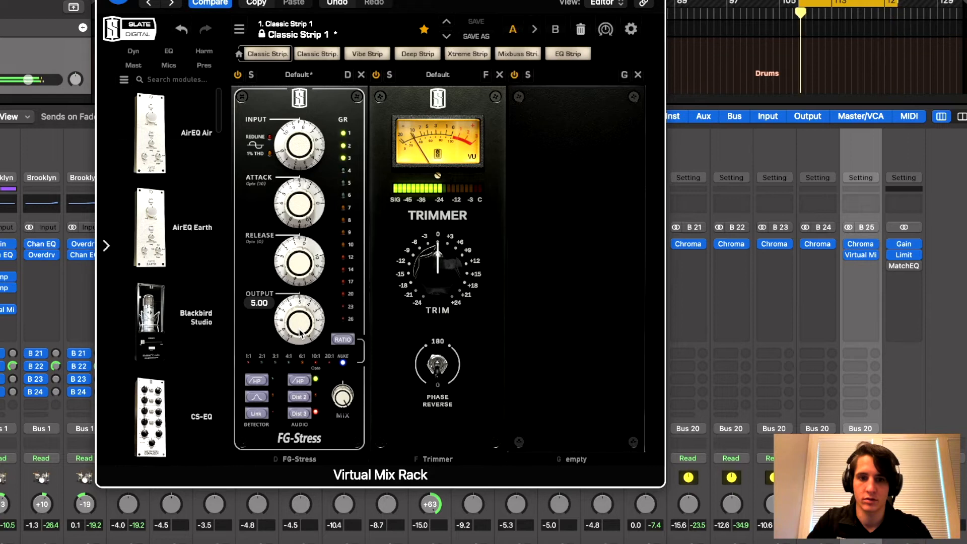
mouse_move(443, 2)
left_mouse_down()
mouse_move(463, 0)
mouse_move(441, 20)
left_mouse_up()
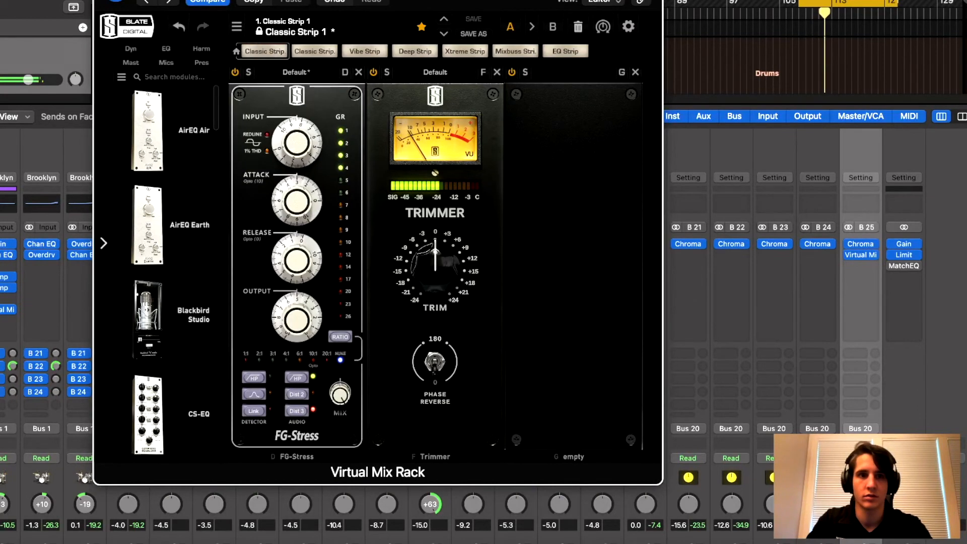
key("super+w")
Step: Lower the Drum Room channel's volume fader to about -11.8 dB while the drums play
scroll(484, 302, "down", 5)
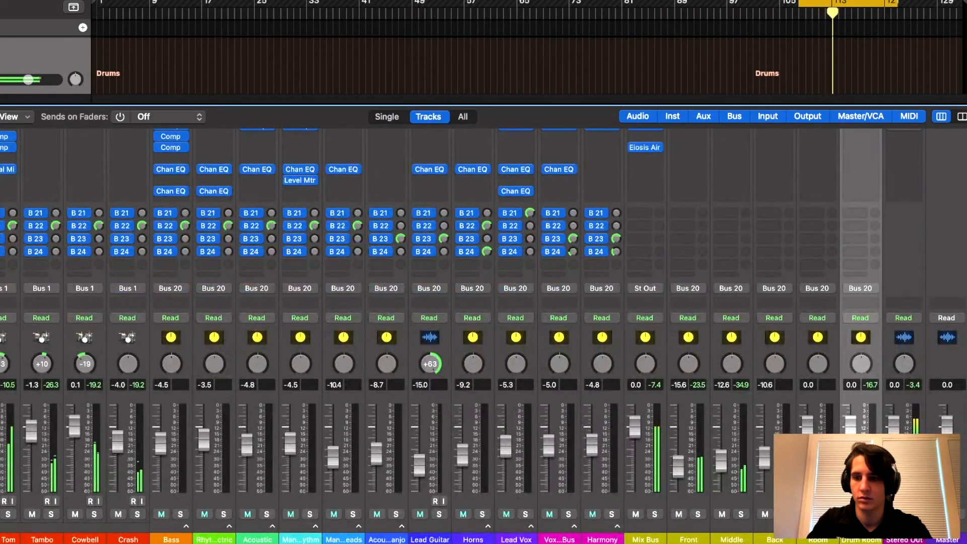
scroll(865, 405, "up", 5)
scroll(865, 404, "down", 5)
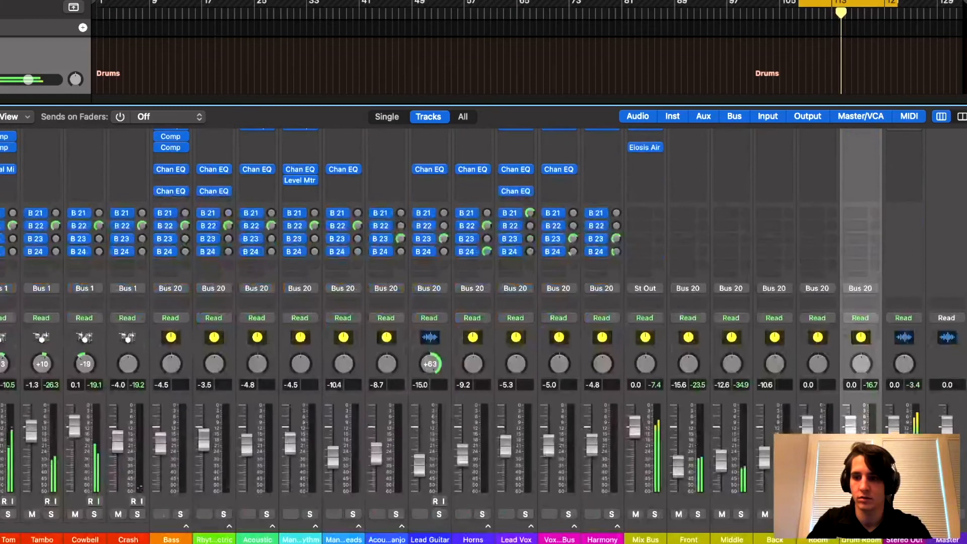
left_click_drag(856, 427, 855, 491)
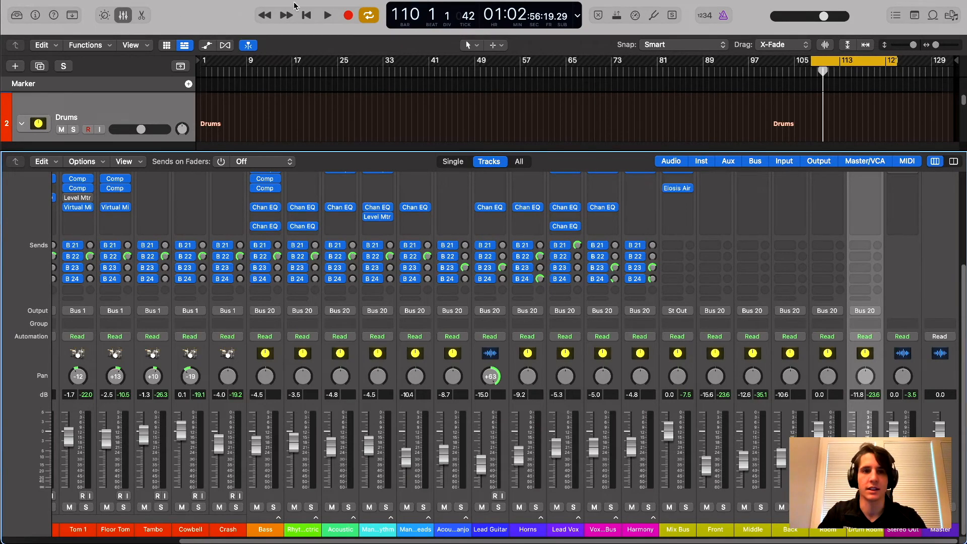
Step: Play the full mix from bar 110 to hear the drum room, view the arrangement tracks and stop playback
key("space")
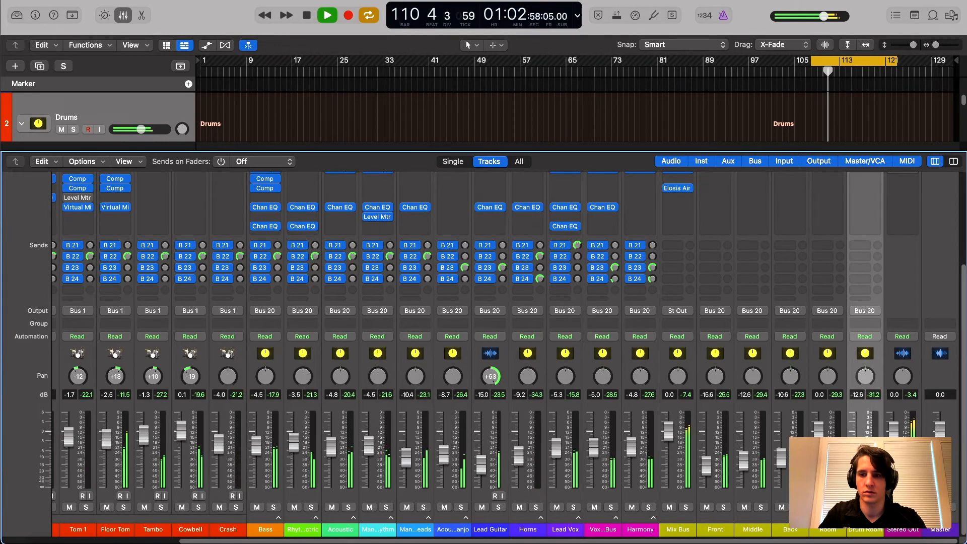
left_click(122, 15)
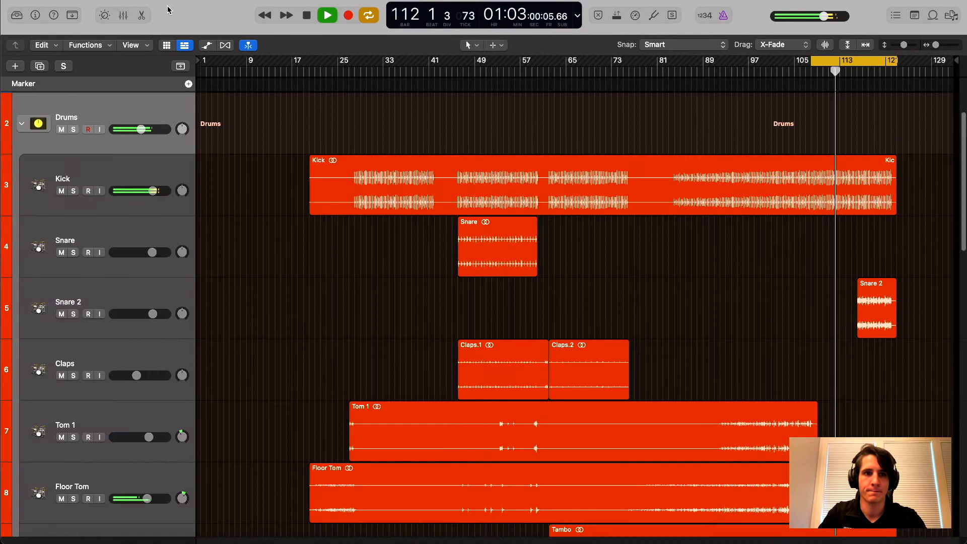
key("space")
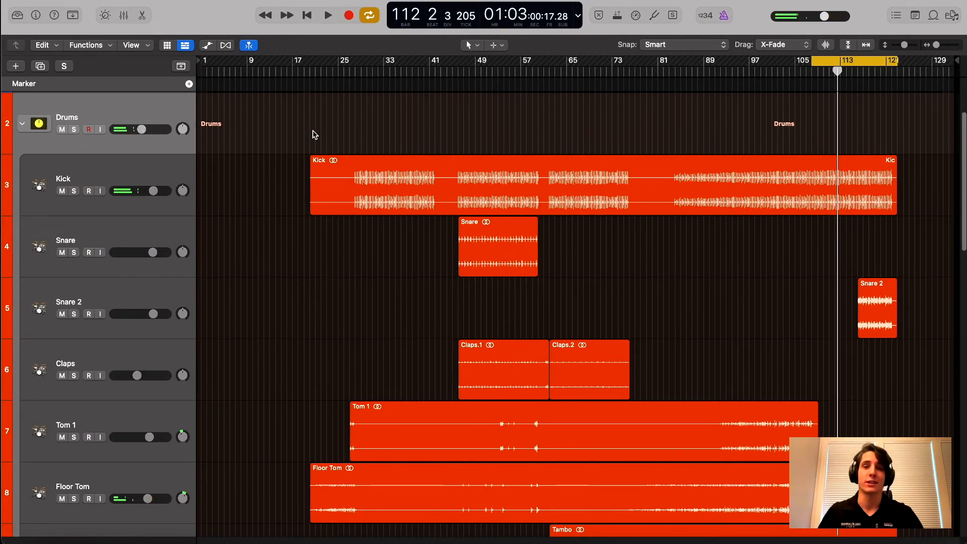
Step: Review the ChromaVerb and Virtual Mix Rack settings on the Drum Room channel in the mixer, and close both plug-ins
left_click(124, 15)
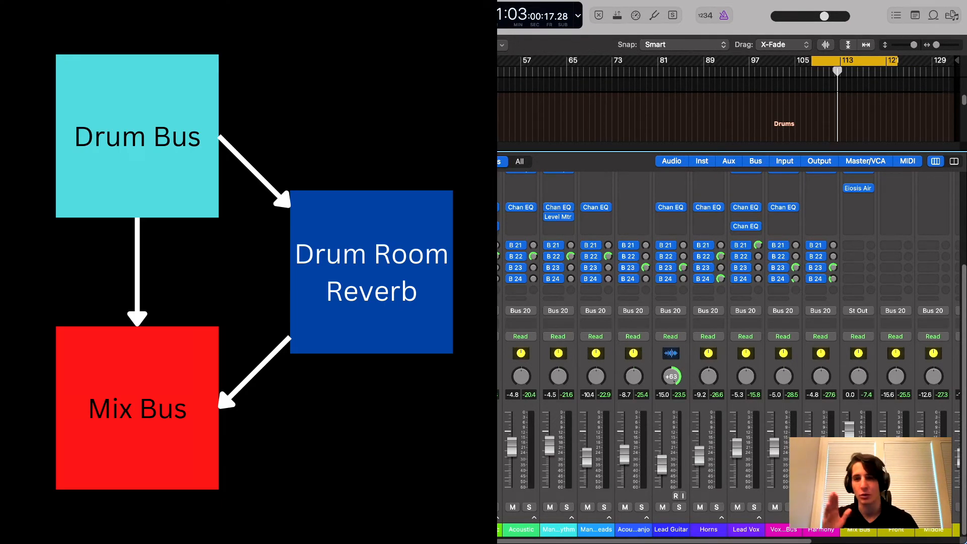
scroll(831, 284, "right", 5)
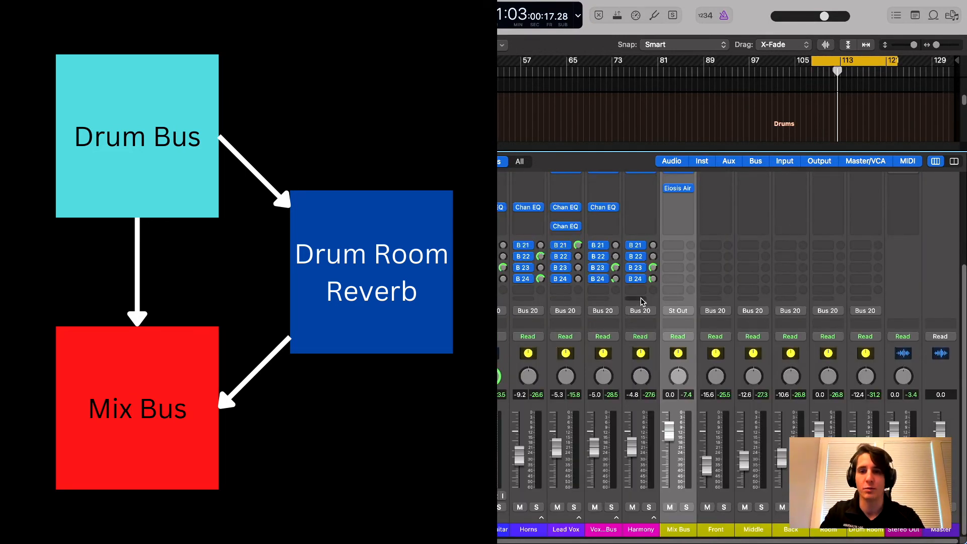
scroll(630, 316, "up", 3)
left_click(865, 272)
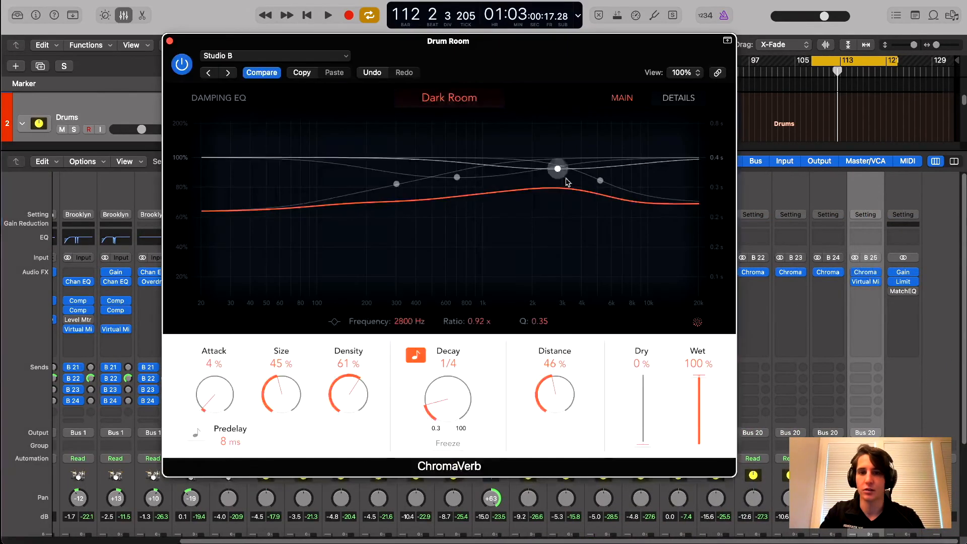
left_click(866, 272)
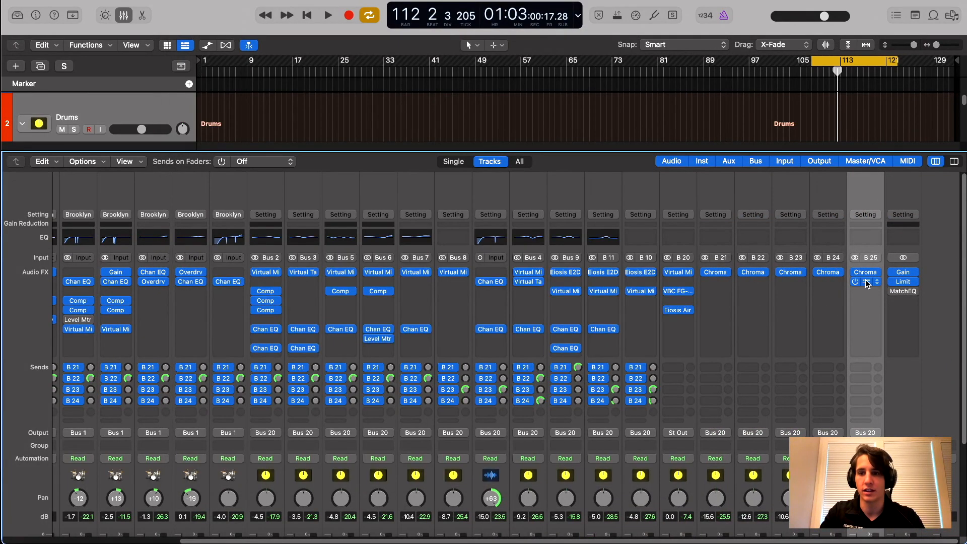
left_click(867, 282)
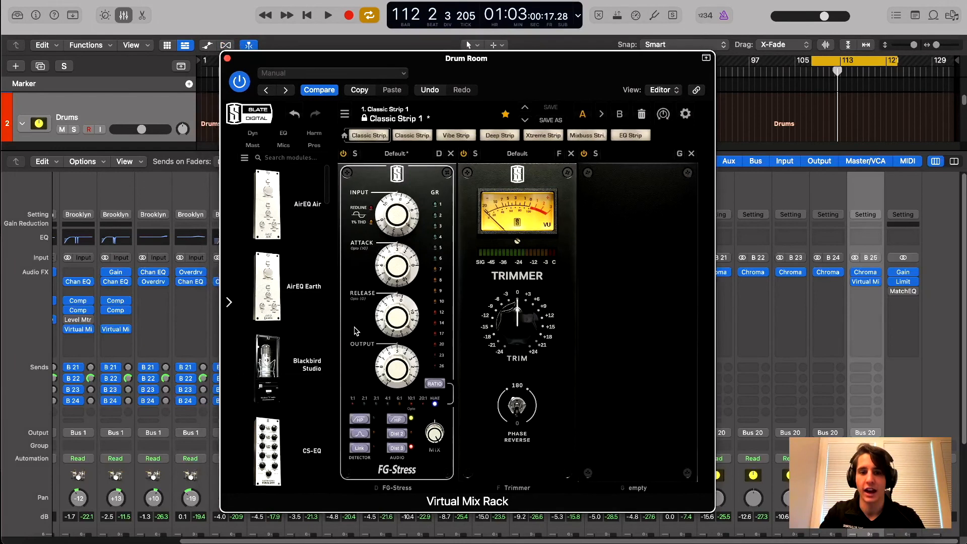
key("super+w")
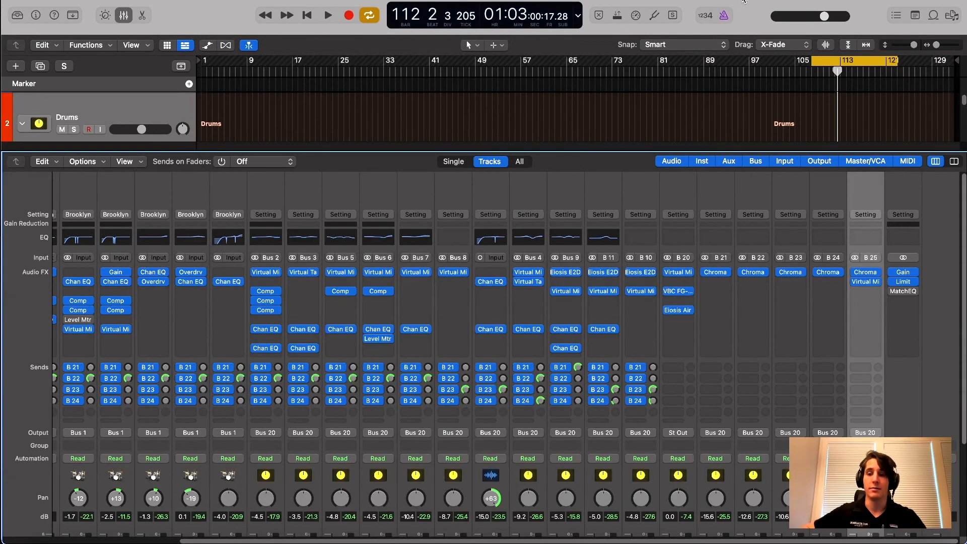